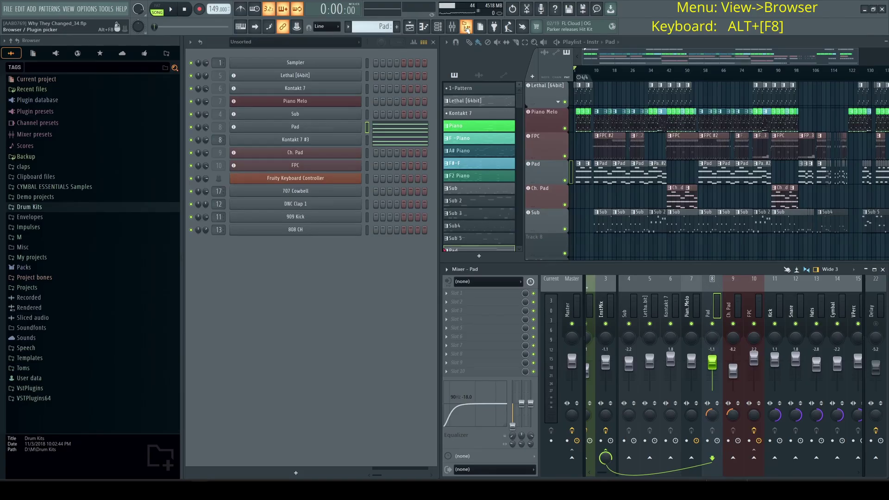
# - Hide and reshow the Browser, and turn on its Auto-hide option
pyautogui.click(466, 29)
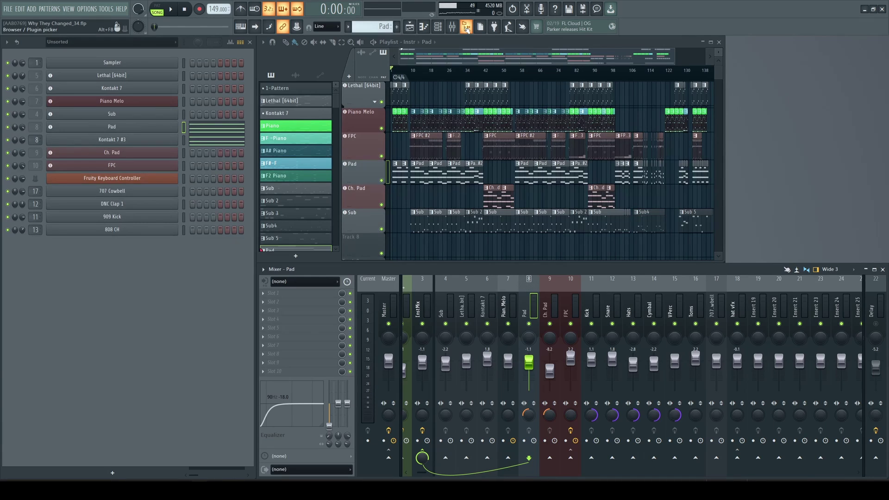
pyautogui.click(467, 28)
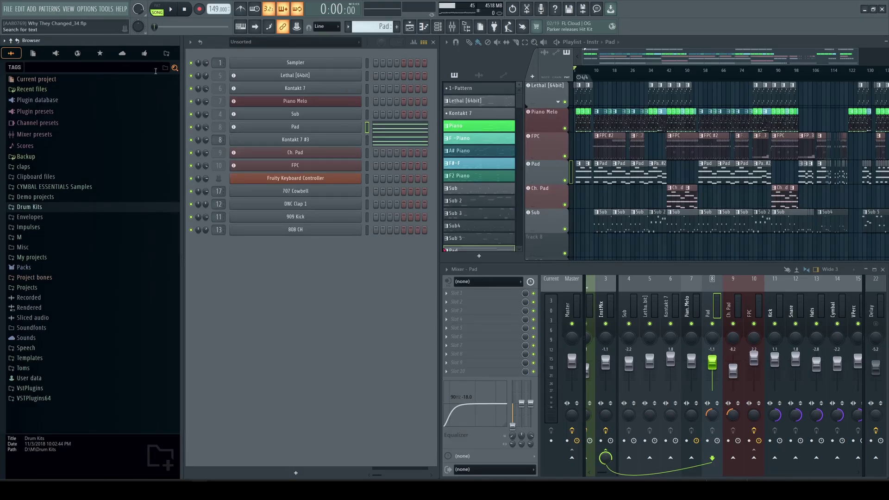
pyautogui.click(4, 41)
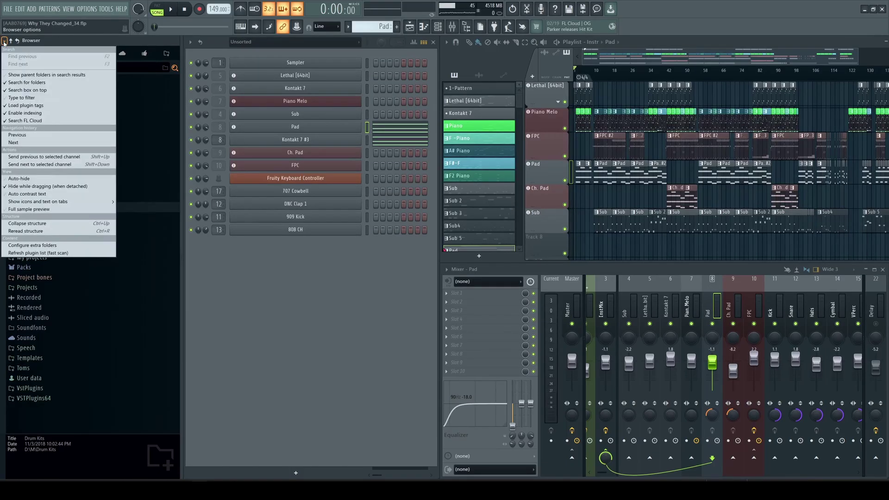
pyautogui.click(20, 178)
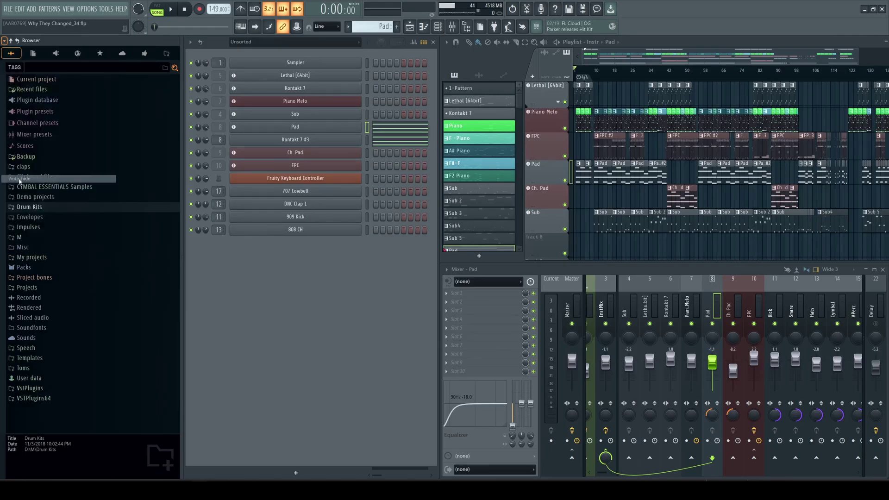
pyautogui.click(5, 41)
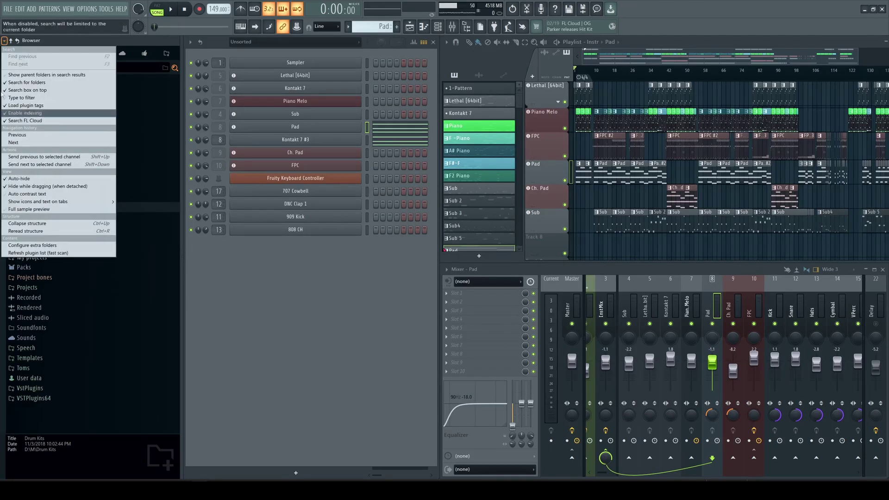
pyautogui.click(5, 40)
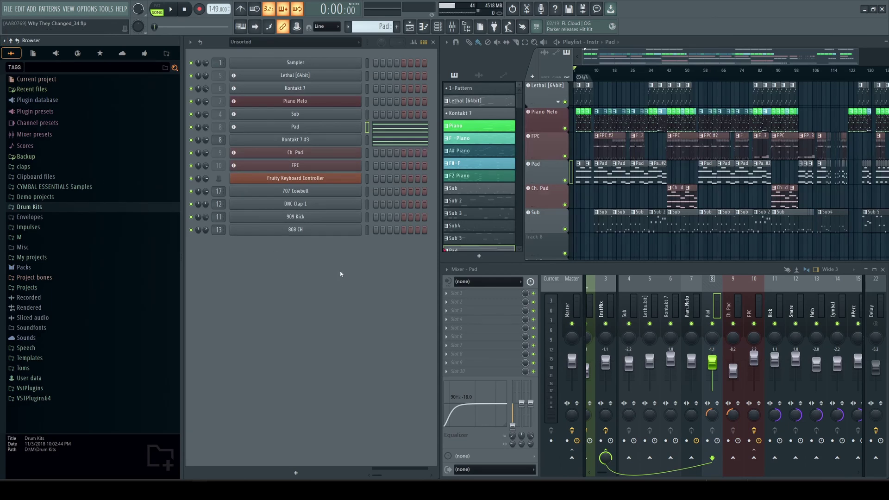
# - Expand the Drum Kits folder and repeatedly hide and reveal the auto-hiding Browser
pyautogui.click(73, 211)
pyautogui.hotkey('alt', 'F8')
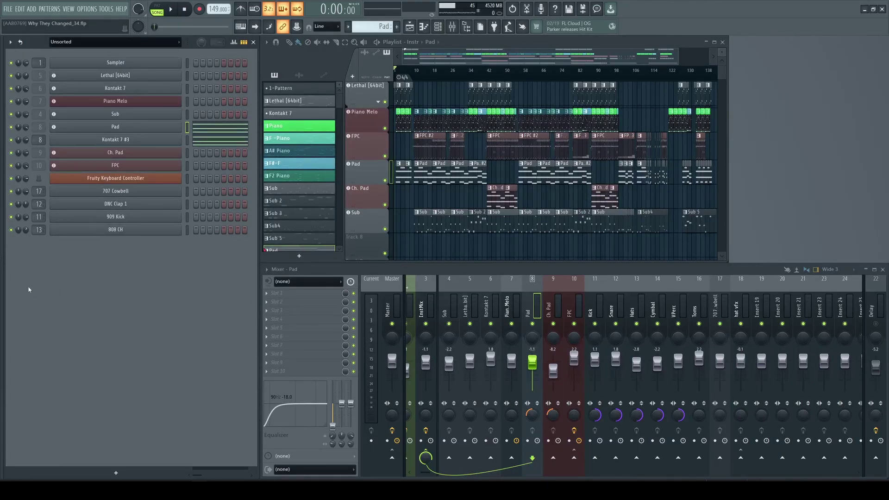
pyautogui.hotkey('alt', 'F8')
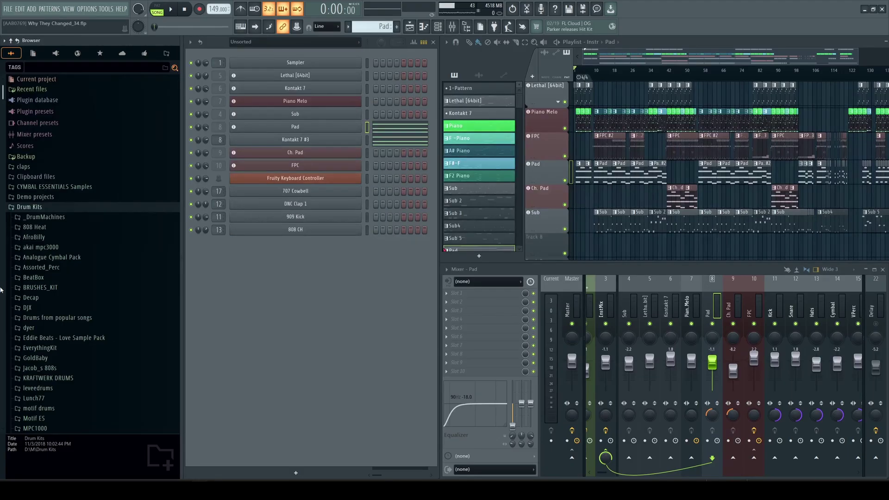
pyautogui.hotkey('alt', 'F8')
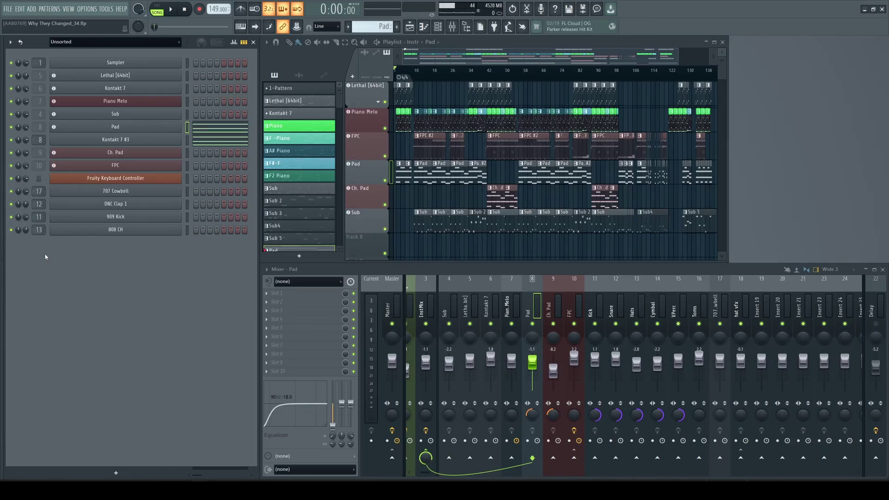
pyautogui.hotkey('alt', 'F8')
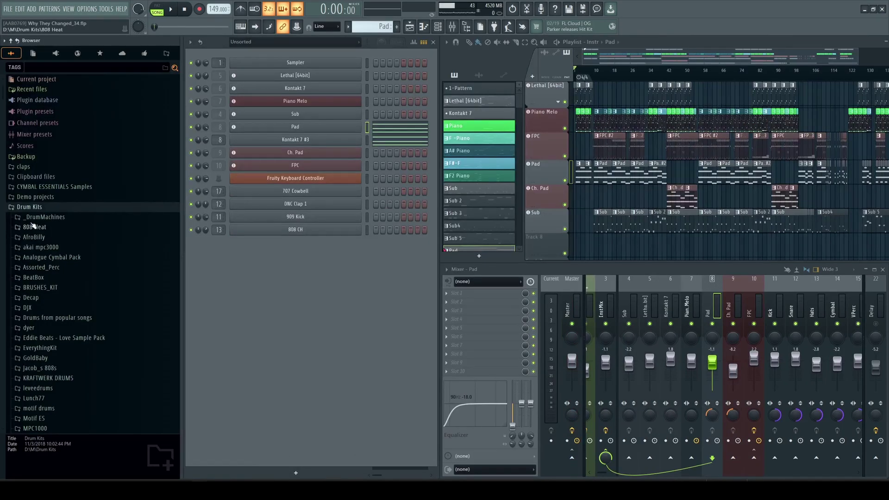
pyautogui.hotkey('alt', 'F8')
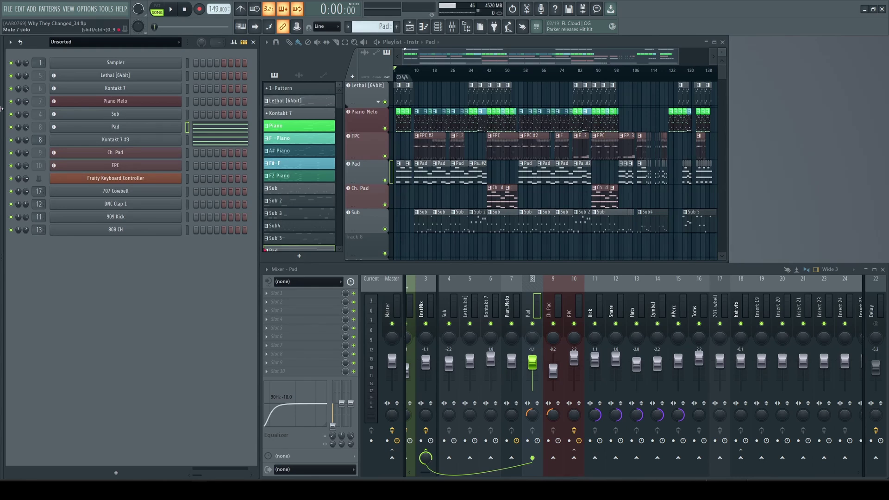
pyautogui.hotkey('alt', 'F8')
# - Turn off the Browser's Auto-hide option and collapse the Drum Kits folder
pyautogui.click(4, 40)
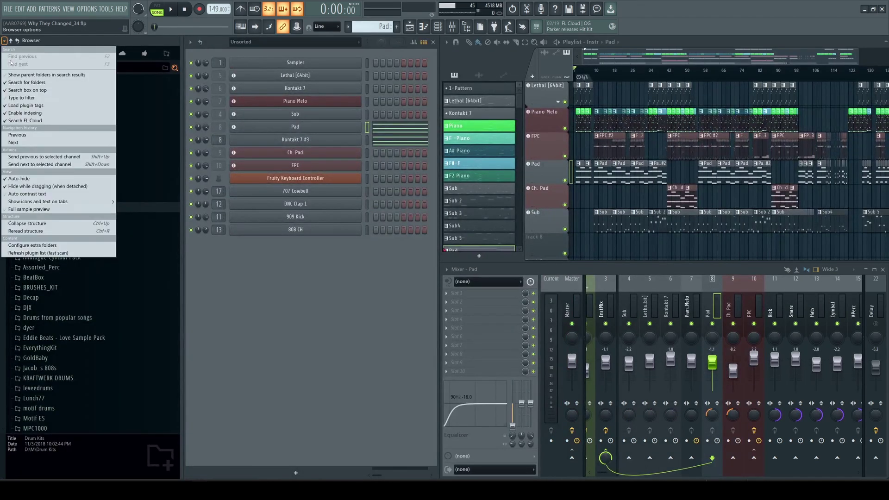
pyautogui.click(30, 180)
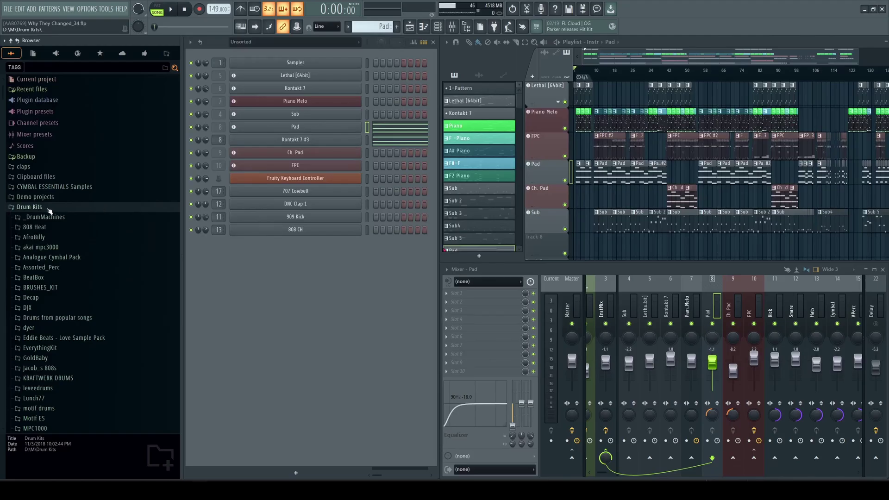
pyautogui.click(13, 208)
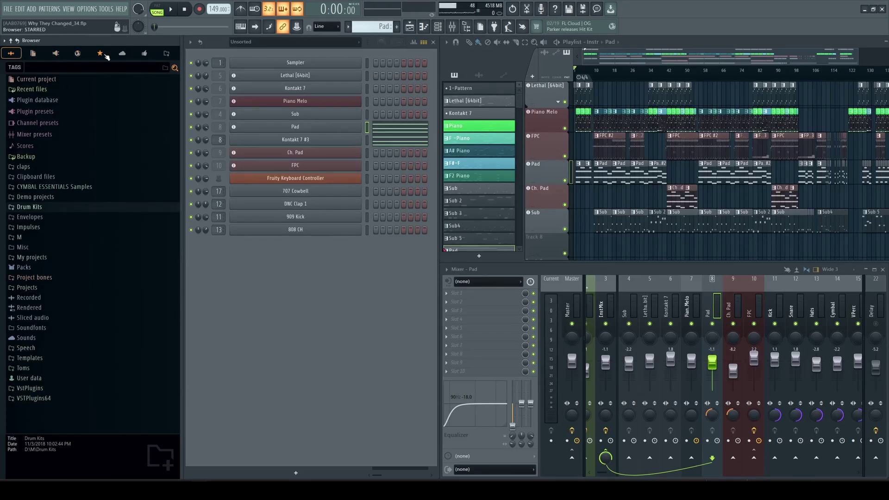
# - Switch the Browser to the Project category and widen it until the category names show as text
pyautogui.moveTo(182, 68); pyautogui.dragTo(253, 68)
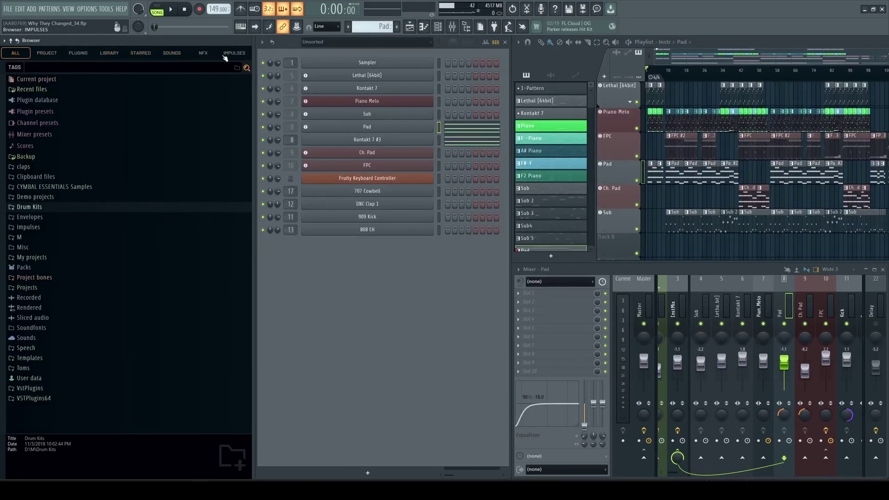
pyautogui.click(51, 54)
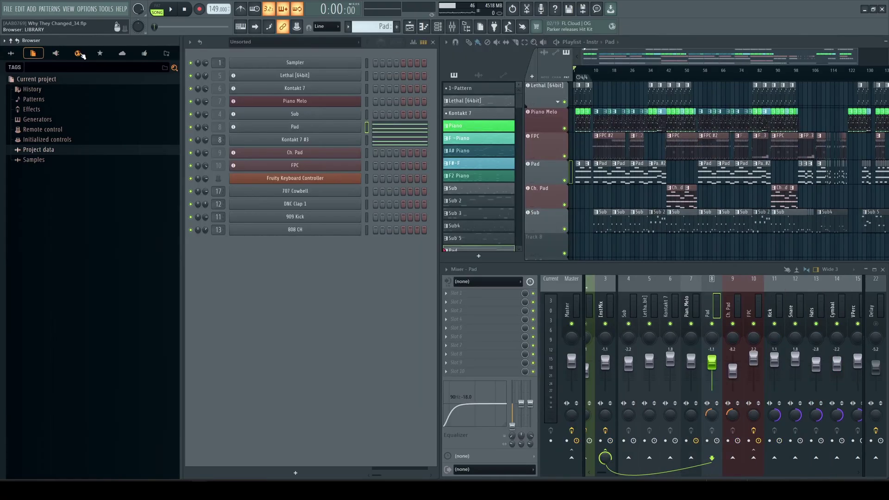
pyautogui.moveTo(182, 69); pyautogui.dragTo(323, 68)
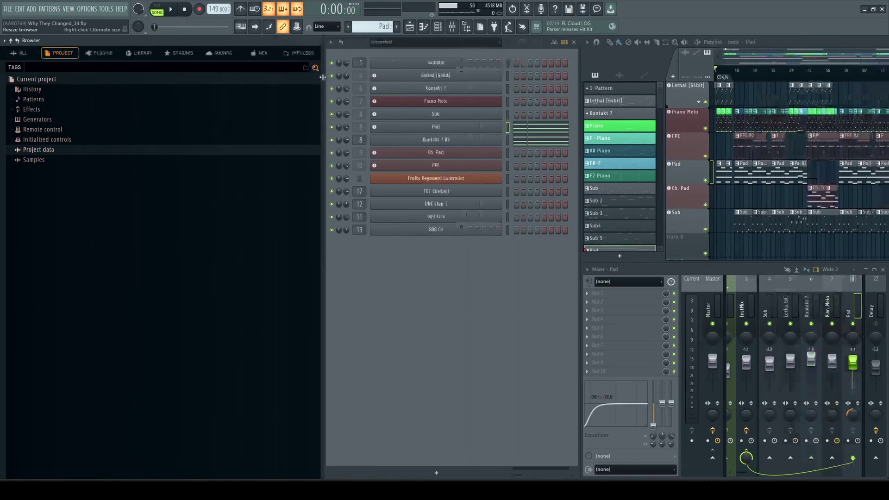
# - View the Plugins, Library, Starred and Sounds categories, widening the Browser for Sounds, and return to the All category
pyautogui.click(103, 55)
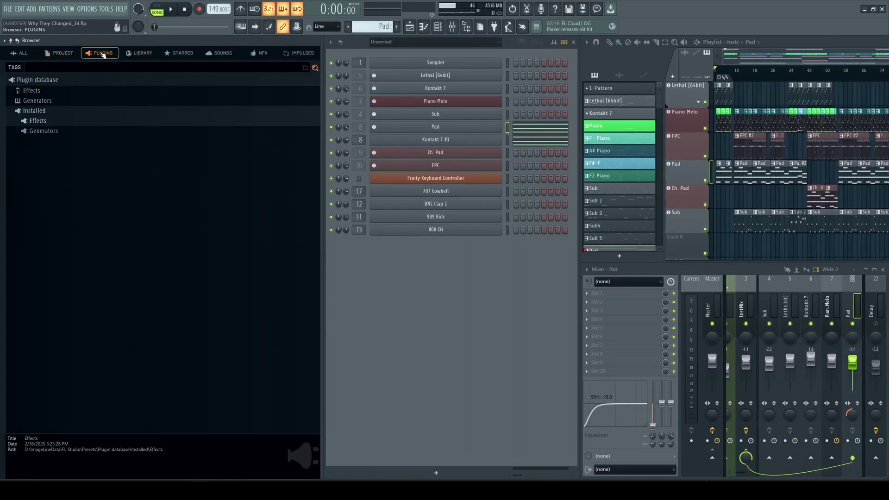
pyautogui.click(139, 53)
pyautogui.click(180, 53)
pyautogui.click(224, 53)
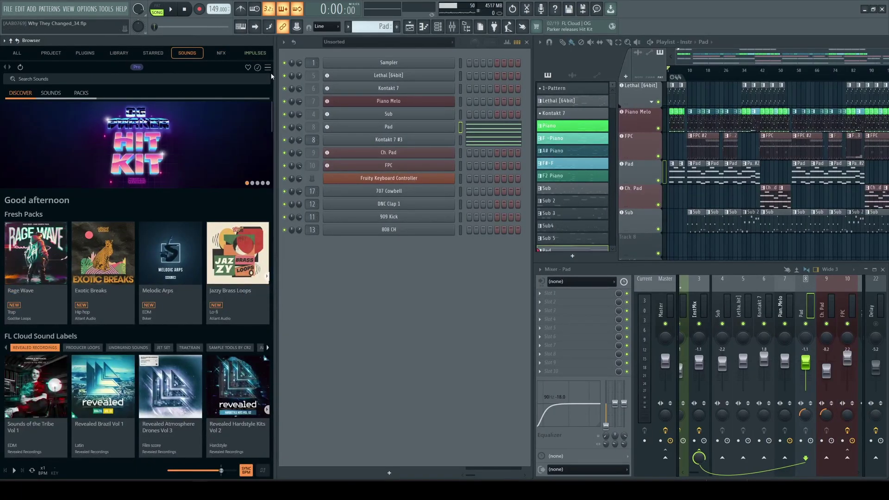
pyautogui.moveTo(275, 85); pyautogui.dragTo(375, 84)
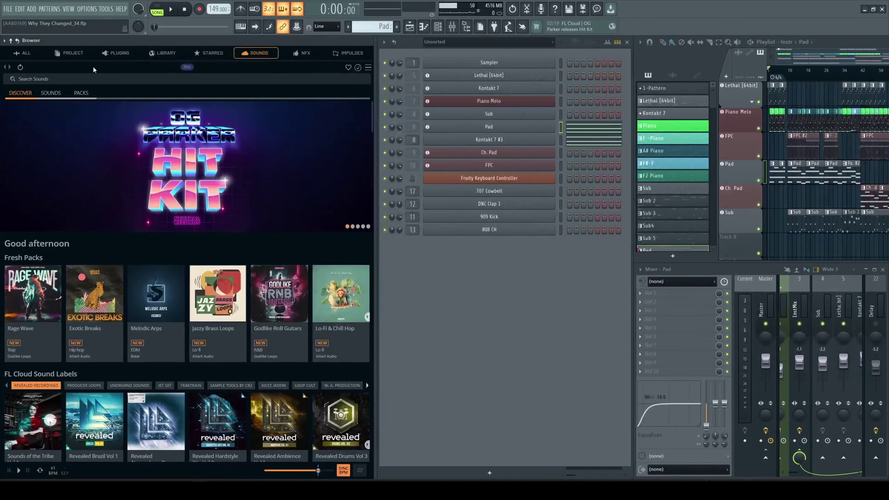
pyautogui.click(21, 53)
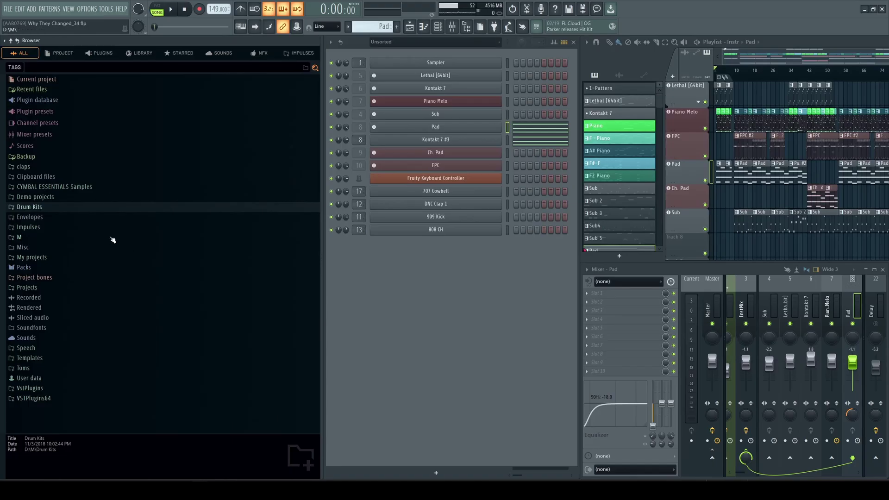
# - View the contents of the Impulses folder and review the Browser's extra search folders in the file settings
pyautogui.click(41, 231)
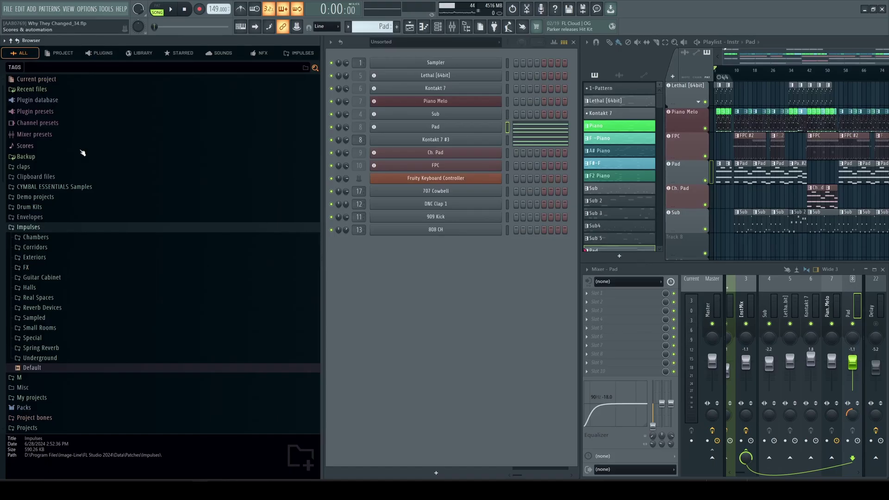
pyautogui.click(6, 42)
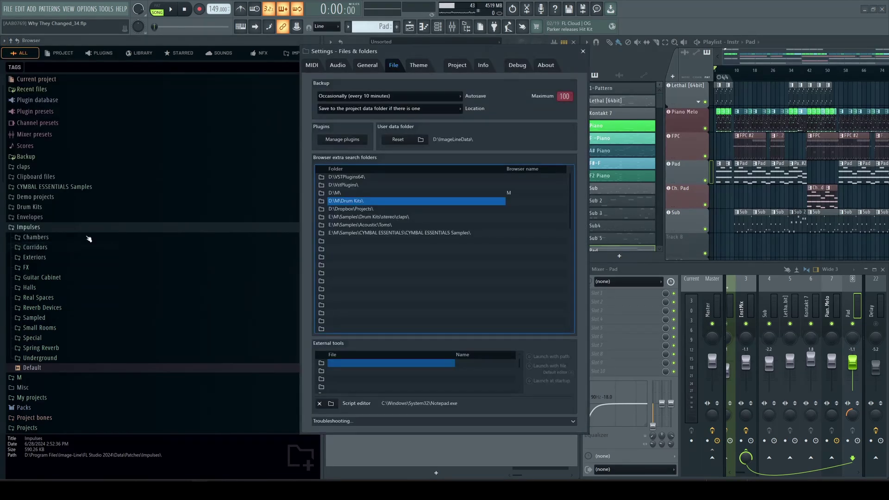
pyautogui.moveTo(466, 50)
pyautogui.mouseDown()
pyautogui.moveTo(434, 56)
pyautogui.moveTo(464, 61)
pyautogui.mouseUp()
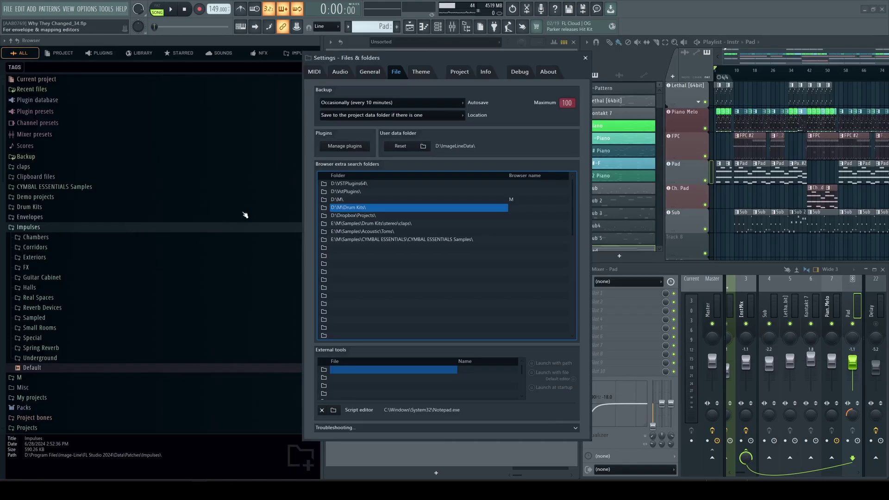
pyautogui.click(585, 58)
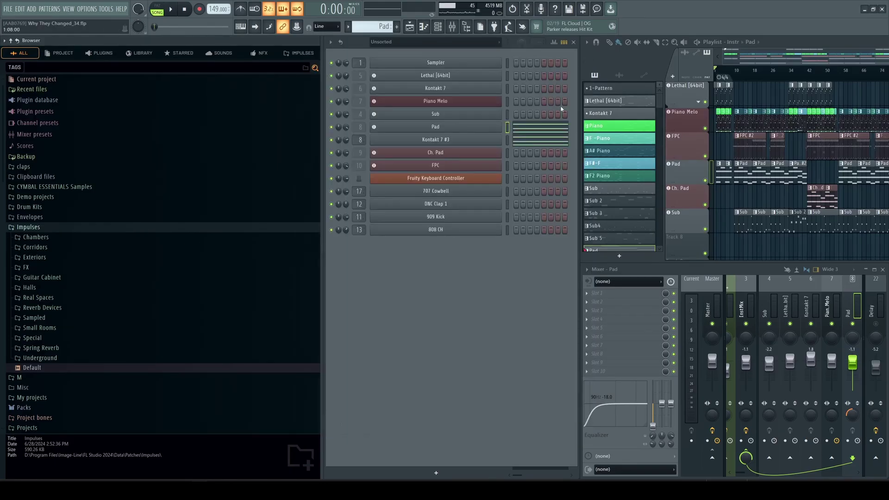
pyautogui.click(15, 228)
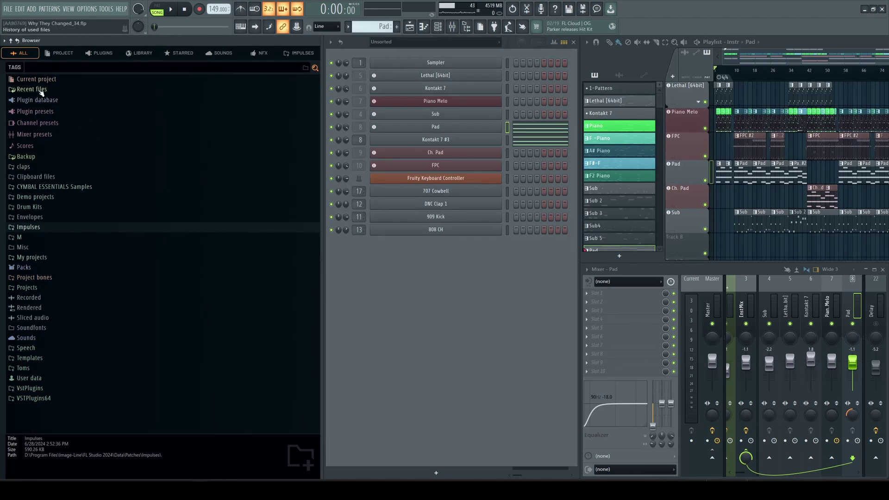
# - Expand the Loops folder inside Packs and preview the DL Buried loop
pyautogui.click(24, 268)
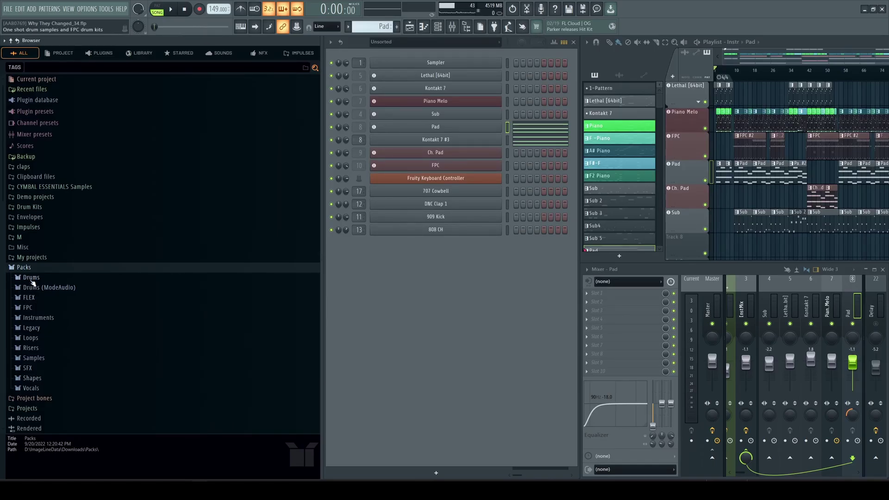
pyautogui.click(37, 341)
pyautogui.scroll(-3, 69, 301)
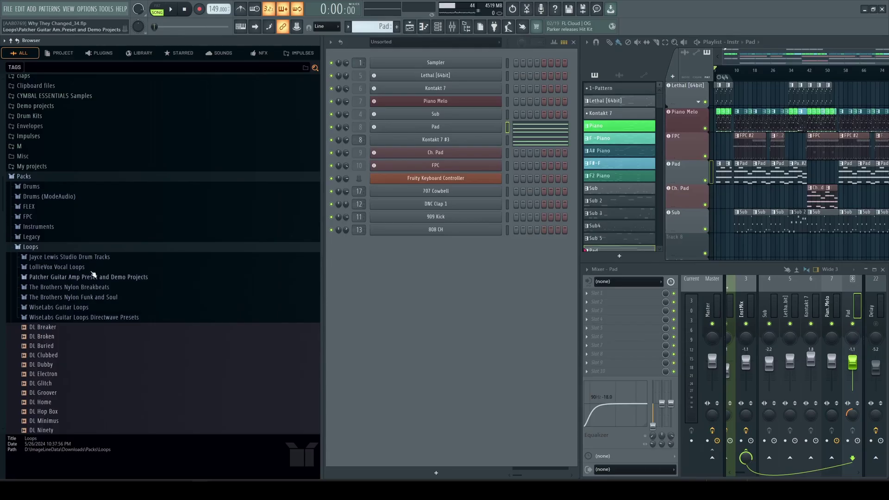
pyautogui.scroll(-3, 95, 273)
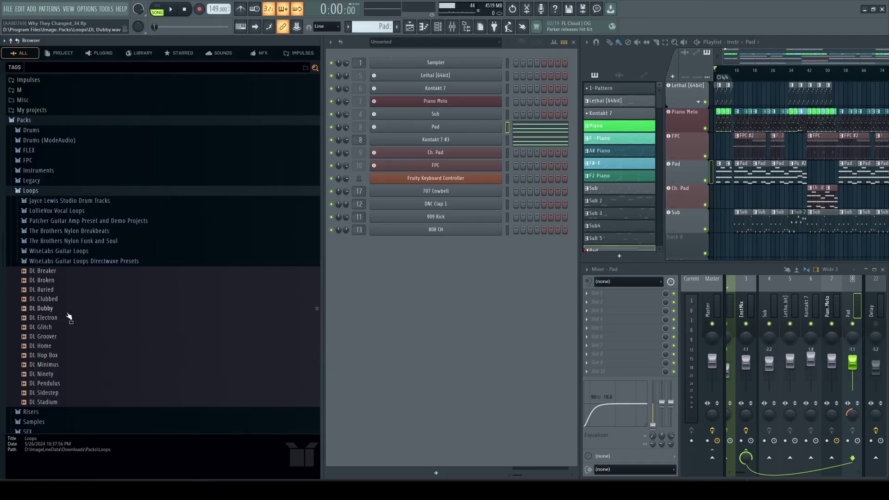
pyautogui.click(46, 290)
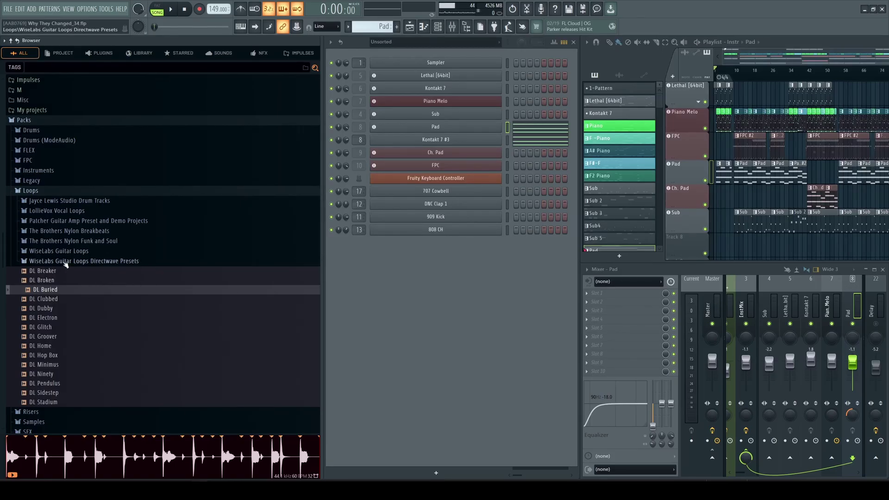
# - Expand the 110 BPM folder of WiseLabs Guitar Loops and look through its samples
pyautogui.click(68, 255)
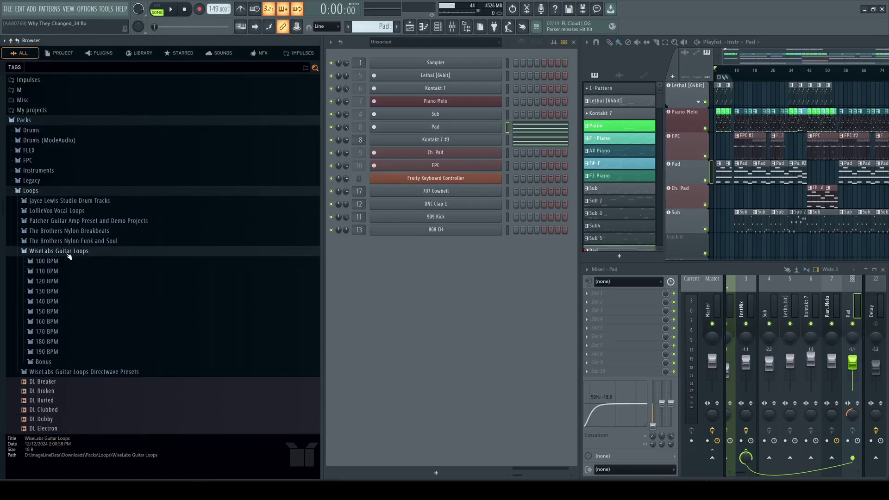
pyautogui.click(55, 272)
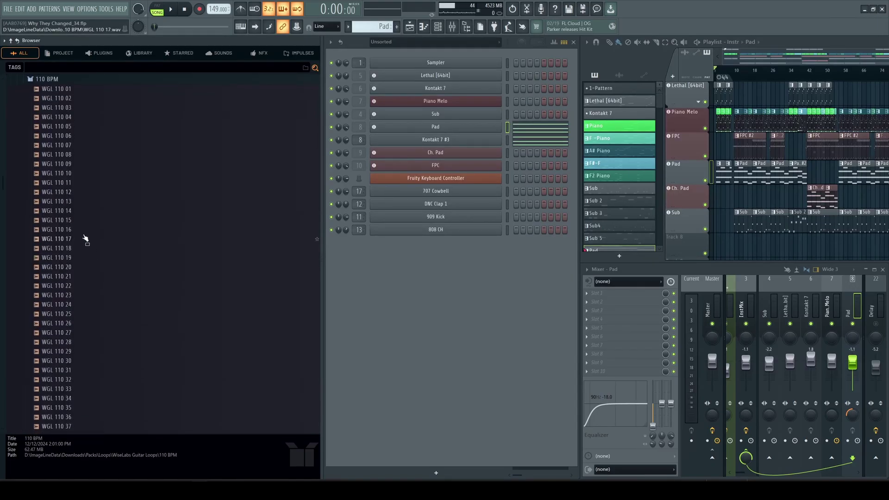
pyautogui.scroll(5, 98, 123)
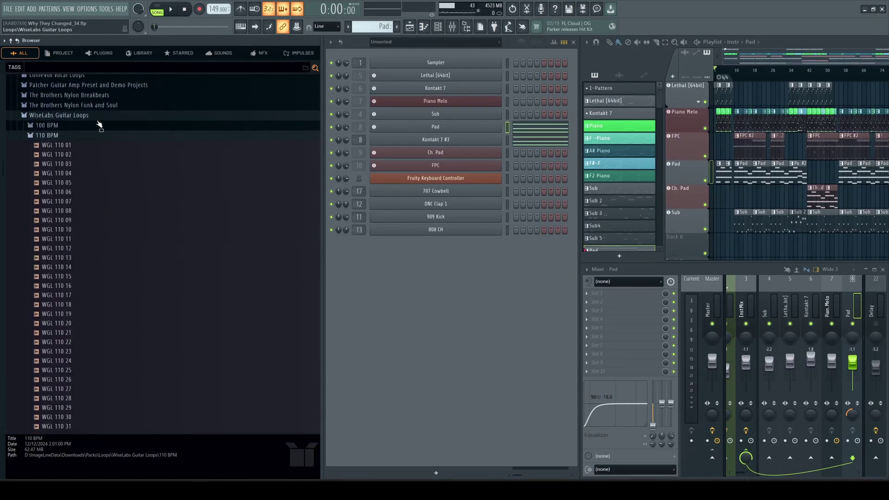
pyautogui.scroll(3, 94, 146)
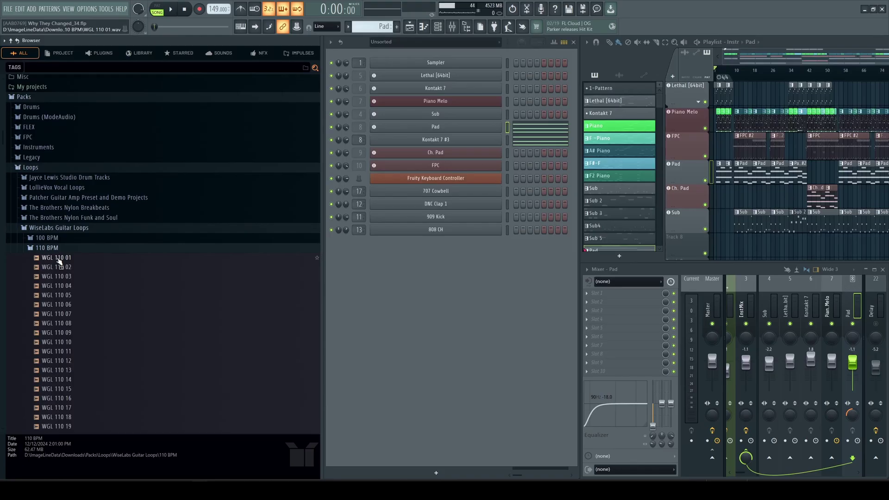
pyautogui.scroll(6, 100, 156)
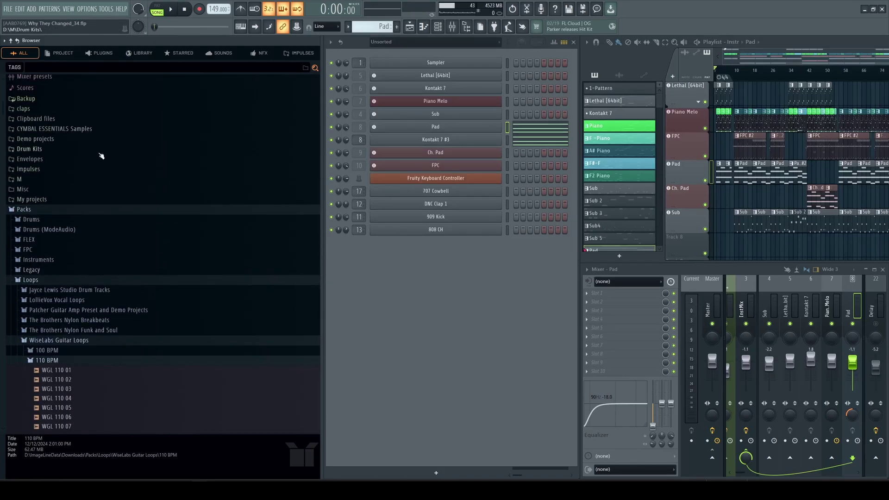
# - Look through the rest of the 110 BPM samples and collapse all expanded Browser folders
pyautogui.scroll(-20, 101, 156)
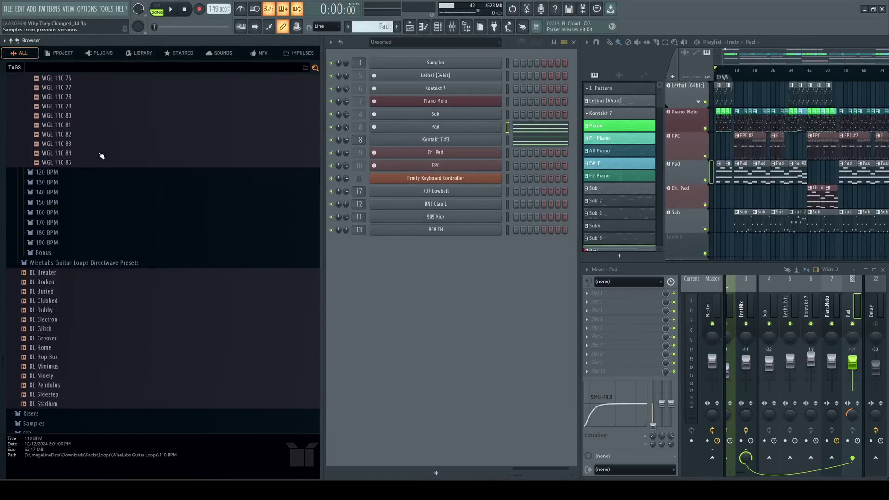
pyautogui.scroll(20, 101, 156)
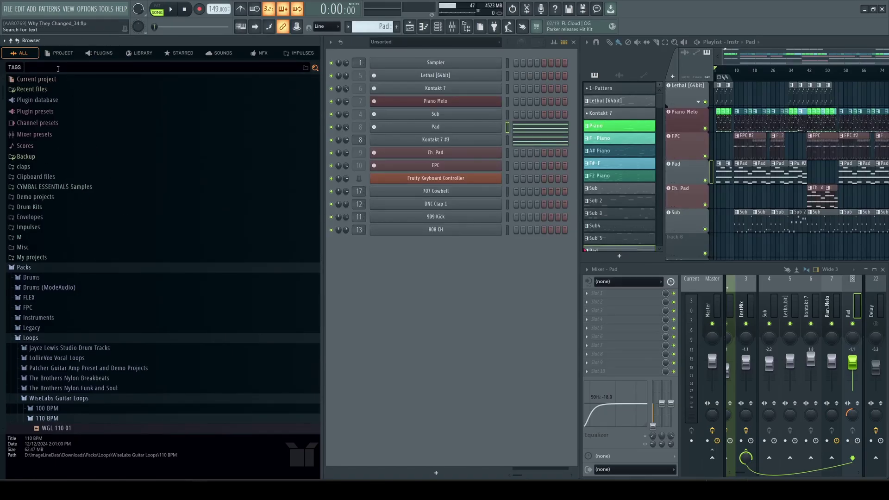
pyautogui.click(11, 41)
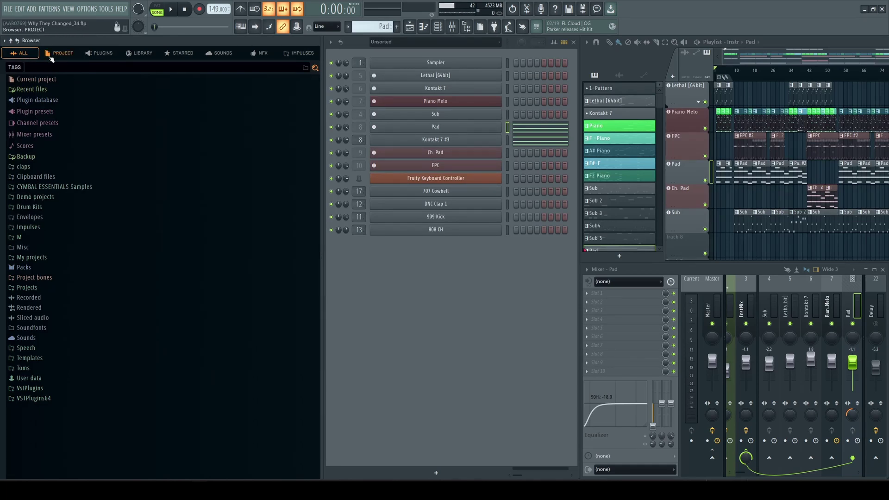
# - Show the Project category and review its Patterns, Generators and Samples folders, collapsing each one again
pyautogui.click(69, 55)
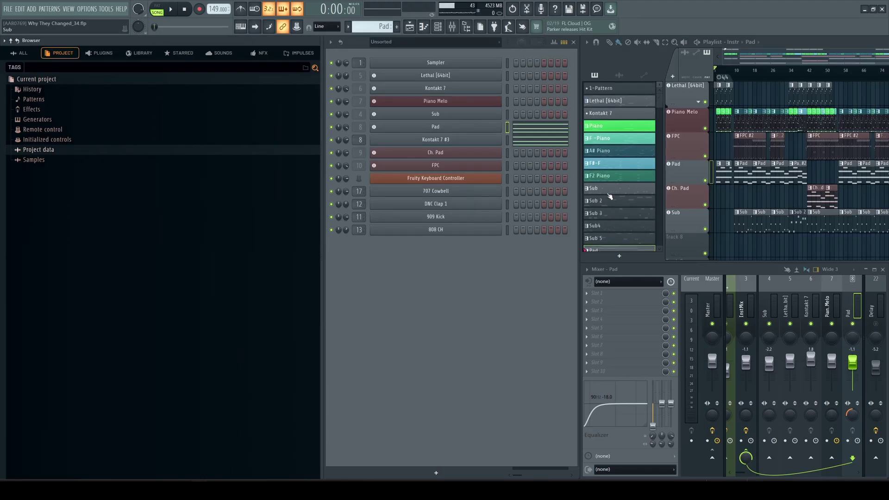
pyautogui.click(34, 100)
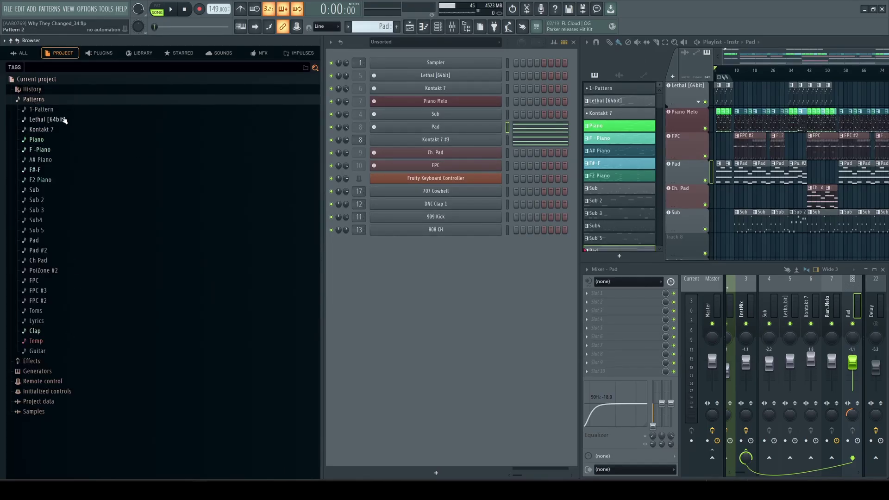
pyautogui.click(61, 100)
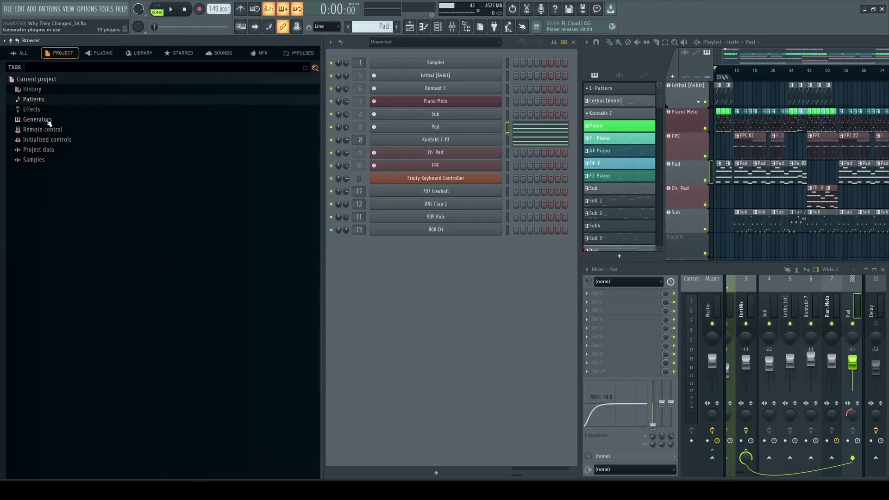
pyautogui.click(49, 122)
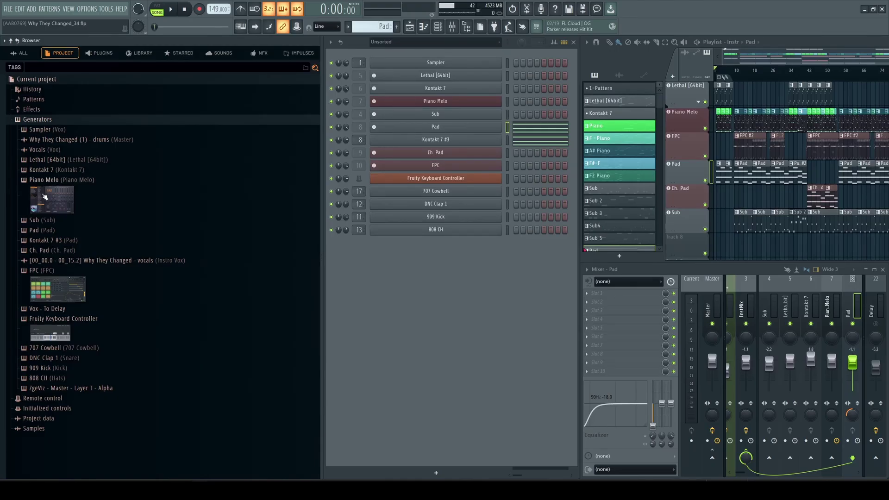
pyautogui.click(47, 120)
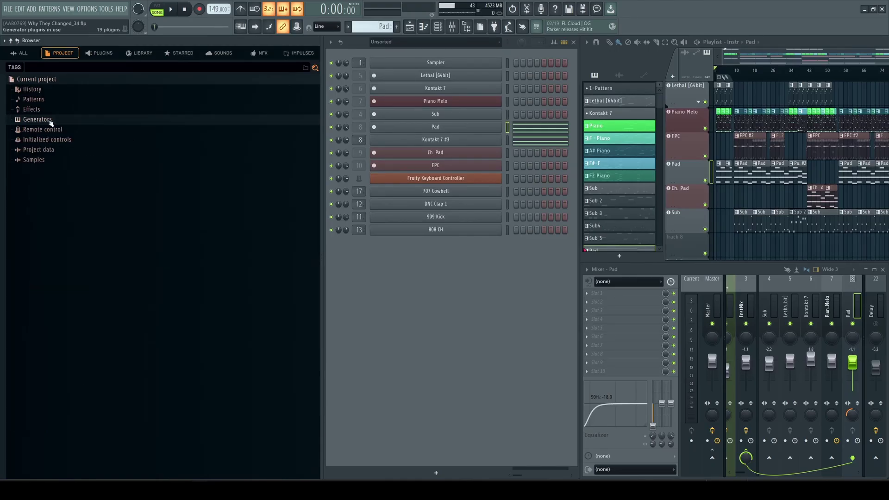
pyautogui.click(42, 163)
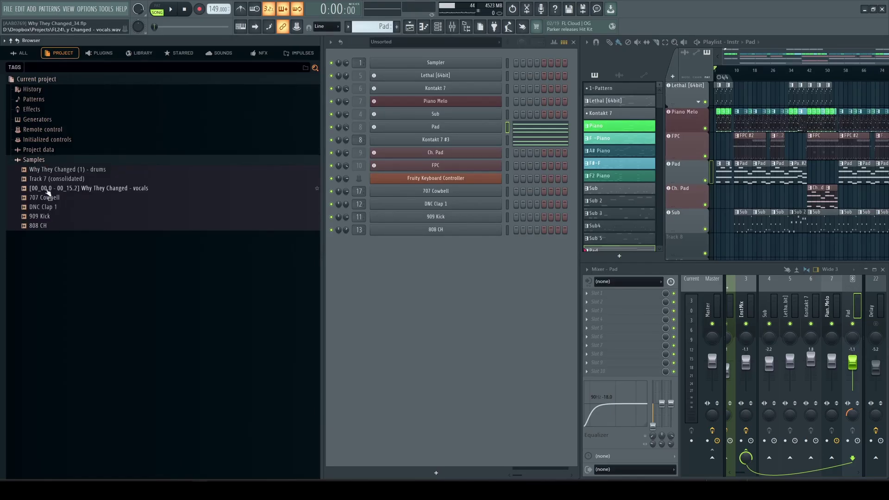
pyautogui.click(49, 162)
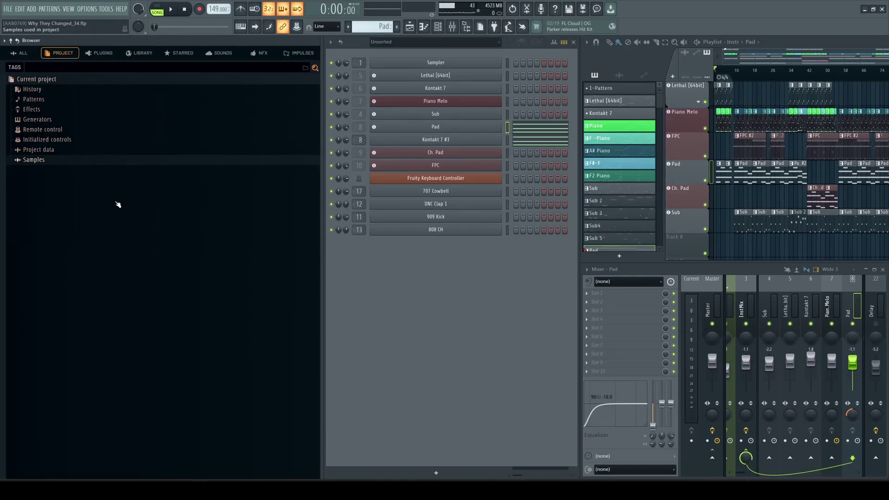
# - Show the Plugins category and expand the Generators and Effects folders under Installed
pyautogui.click(100, 54)
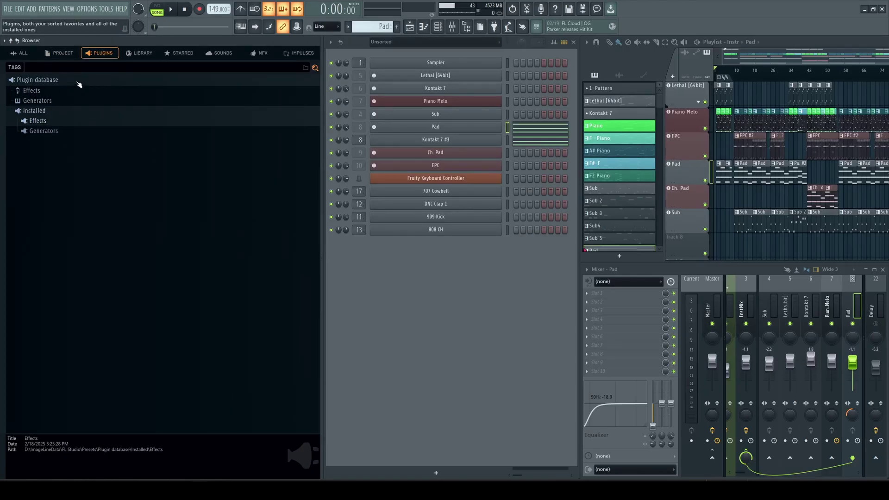
pyautogui.click(42, 132)
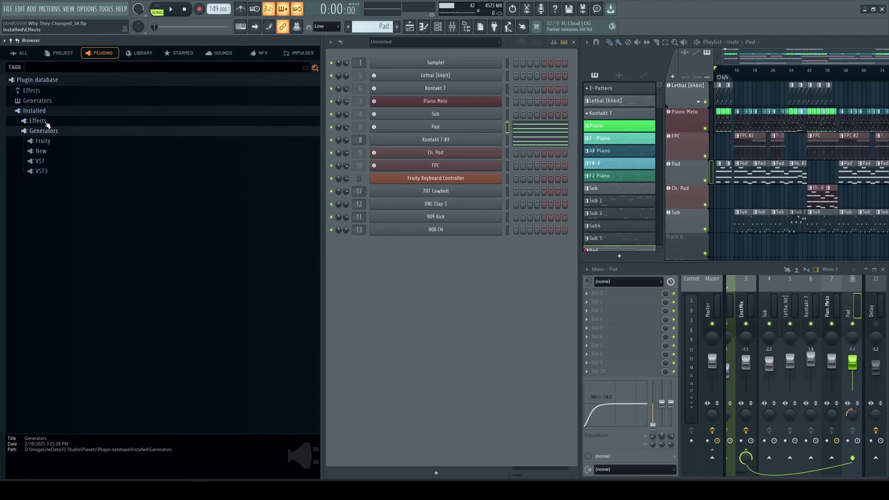
pyautogui.click(44, 121)
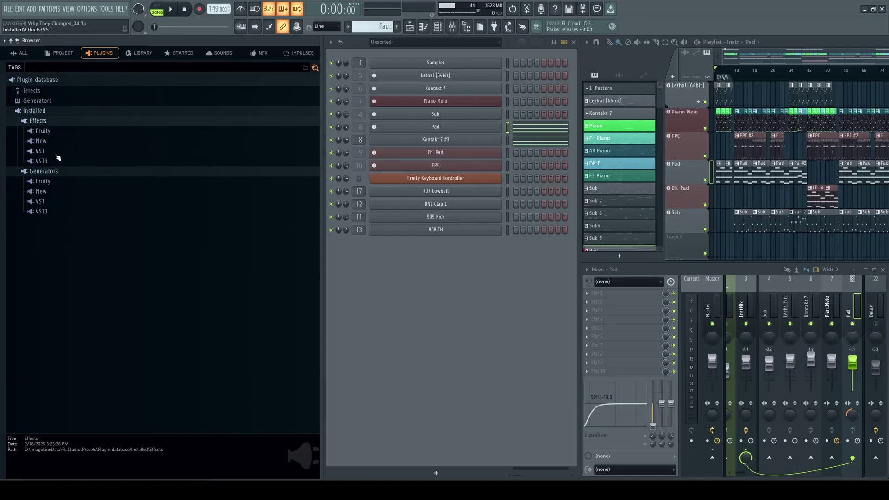
# - Look through the VST folder of the installed generators and collapse it again
pyautogui.click(49, 203)
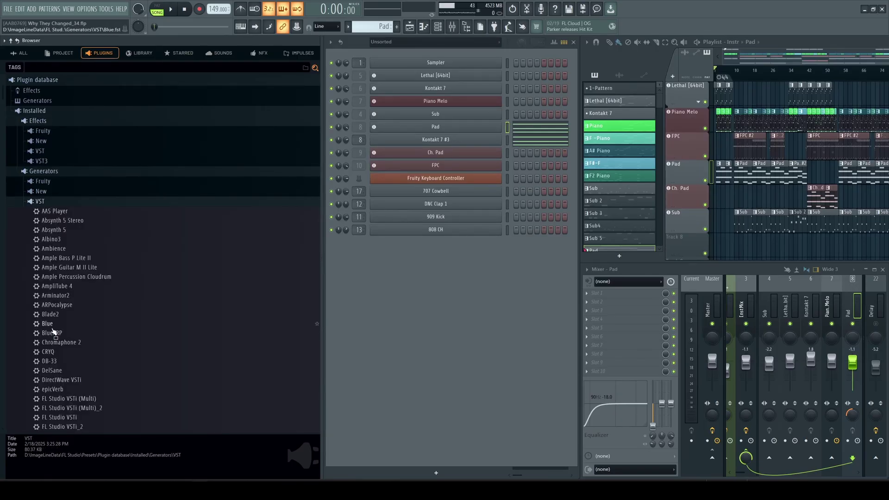
pyautogui.scroll(-15, 54, 332)
pyautogui.scroll(20, 55, 332)
pyautogui.click(55, 204)
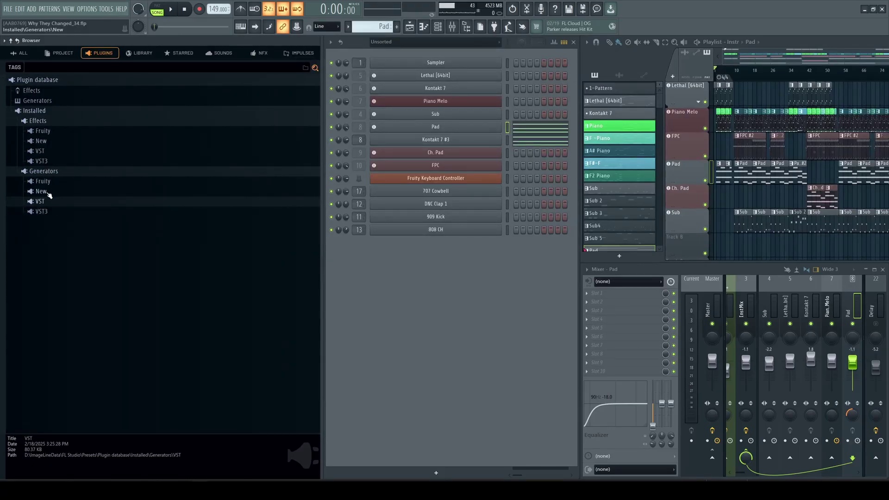
# - View the New folder of the installed generators, collapsing it and the Installed folder again
pyautogui.click(46, 193)
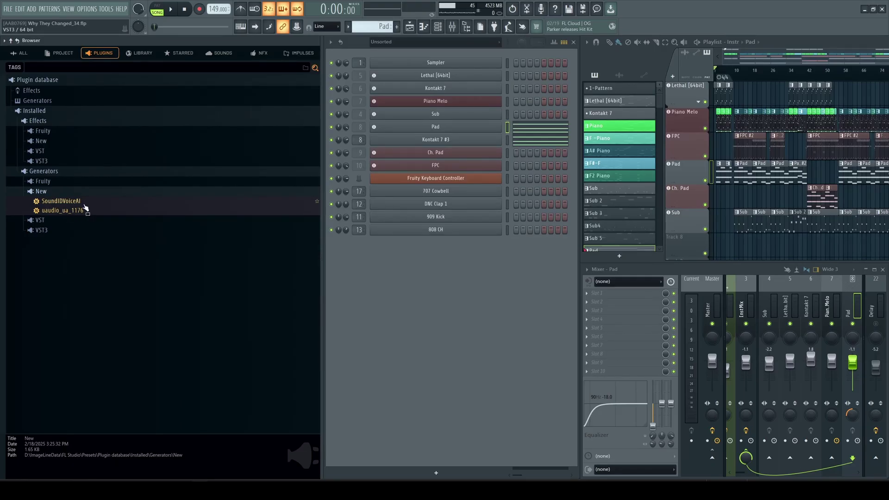
pyautogui.moveTo(65, 211); pyautogui.dragTo(44, 202)
pyautogui.click(45, 192)
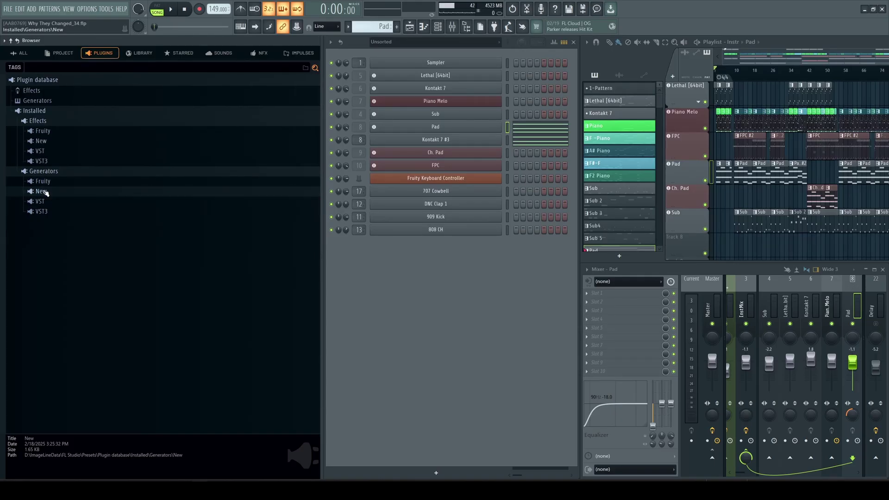
pyautogui.click(46, 113)
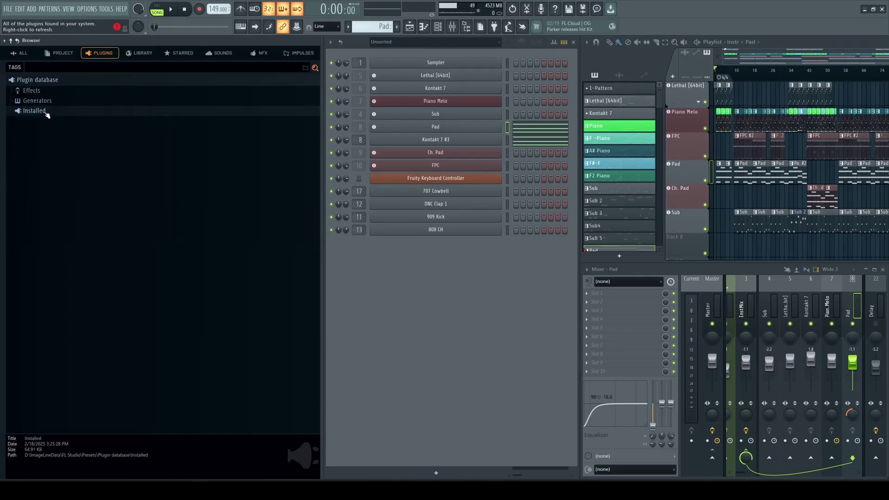
# - Show the Library category and view the content packs for FPC, Morphine and Harmor
pyautogui.click(141, 53)
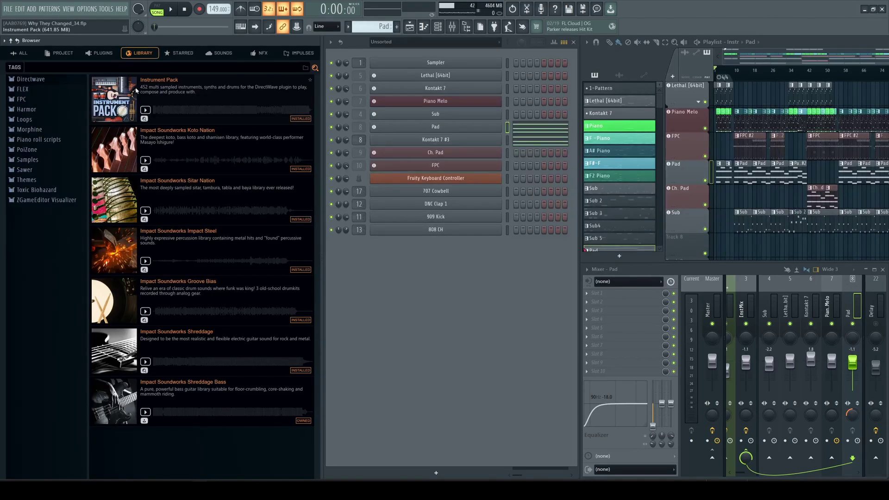
pyautogui.click(22, 99)
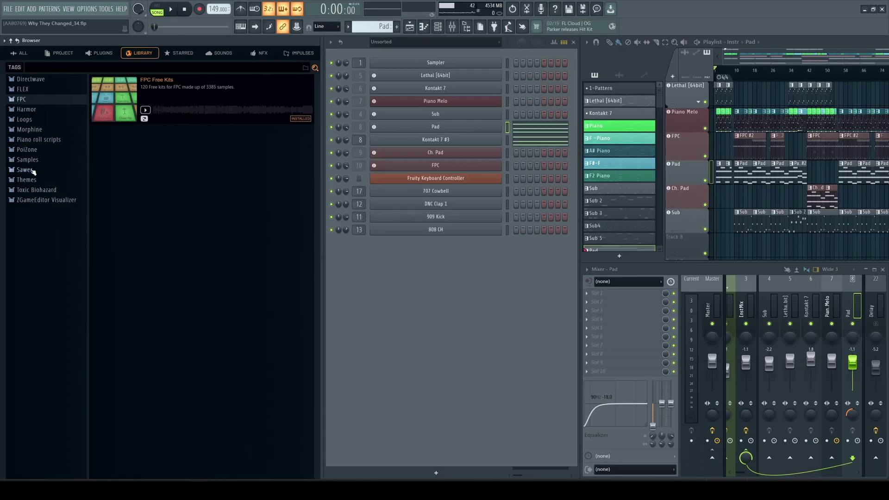
pyautogui.click(40, 129)
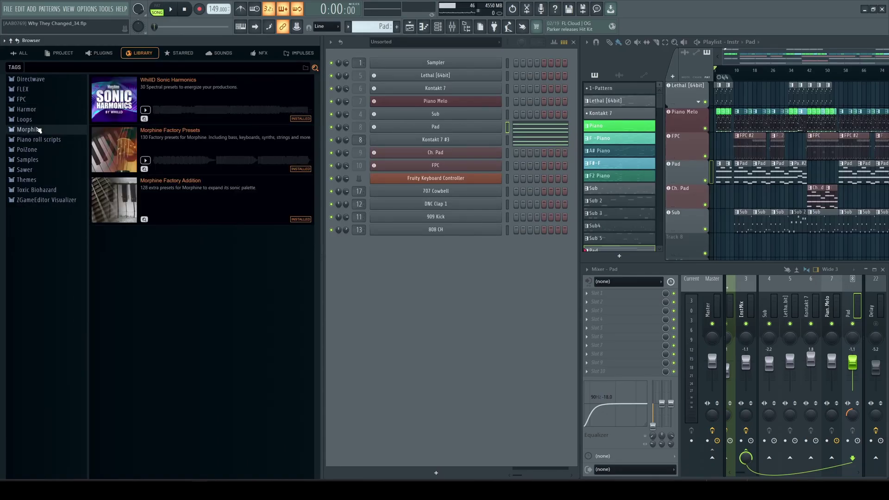
pyautogui.click(35, 110)
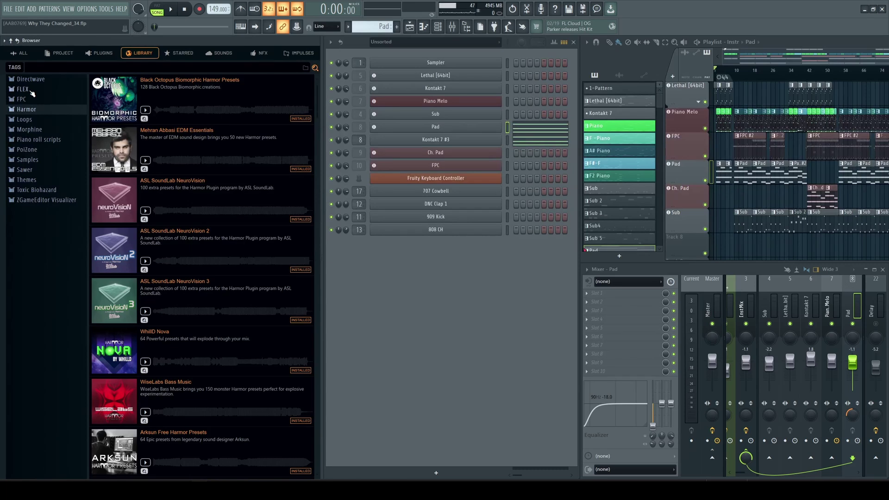
# - Download the Mainroom Techno pack from the FLEX library content and look through the other FLEX packs
pyautogui.click(31, 91)
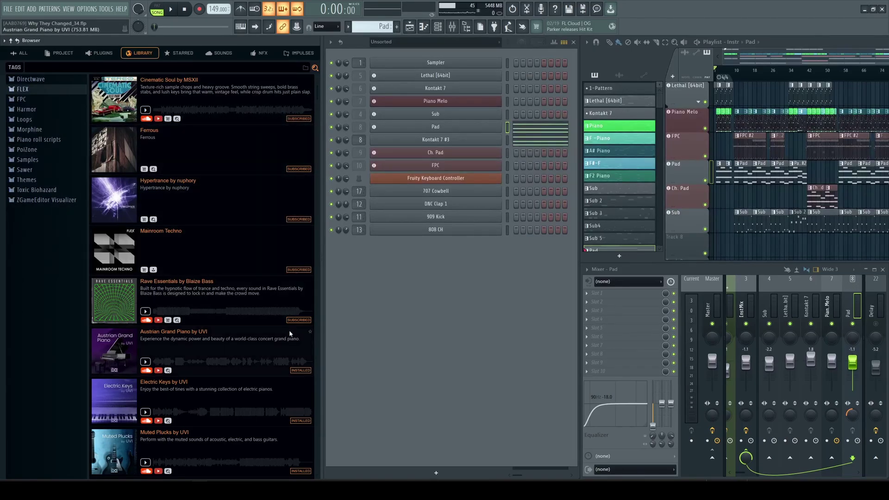
pyautogui.click(154, 271)
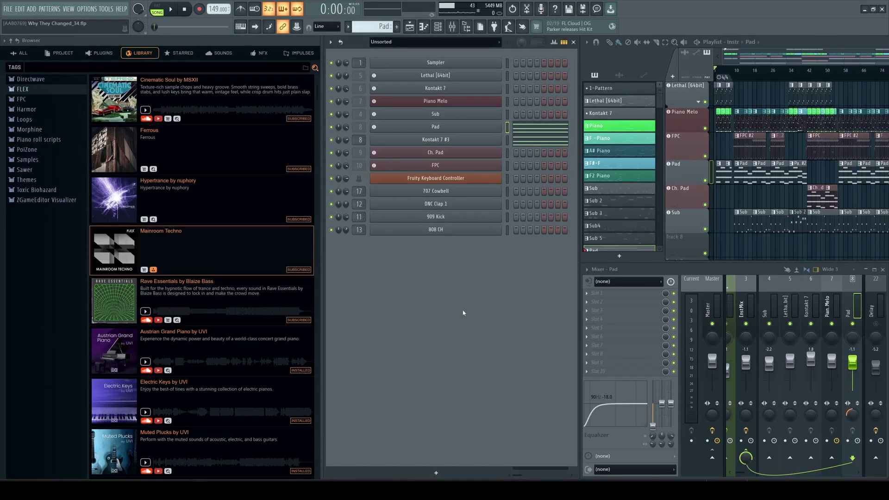
pyautogui.scroll(-8, 197, 257)
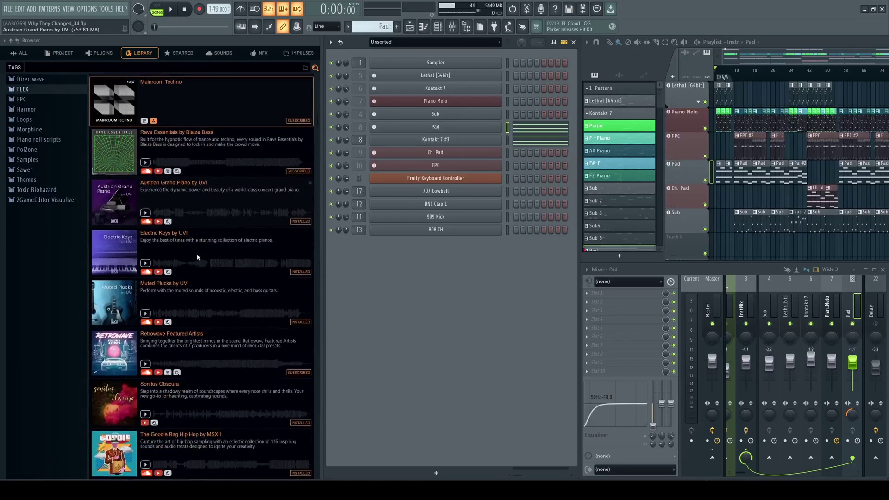
pyautogui.scroll(-10, 197, 257)
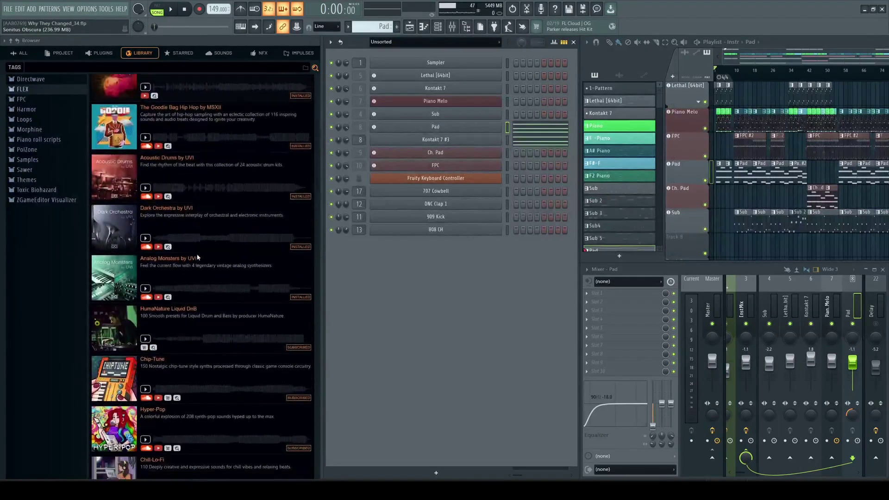
pyautogui.scroll(-1, 197, 257)
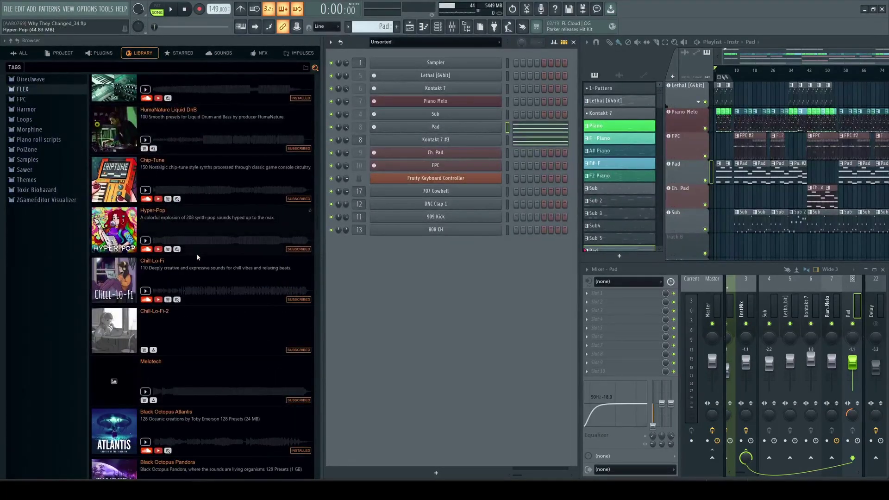
pyautogui.scroll(-3, 198, 258)
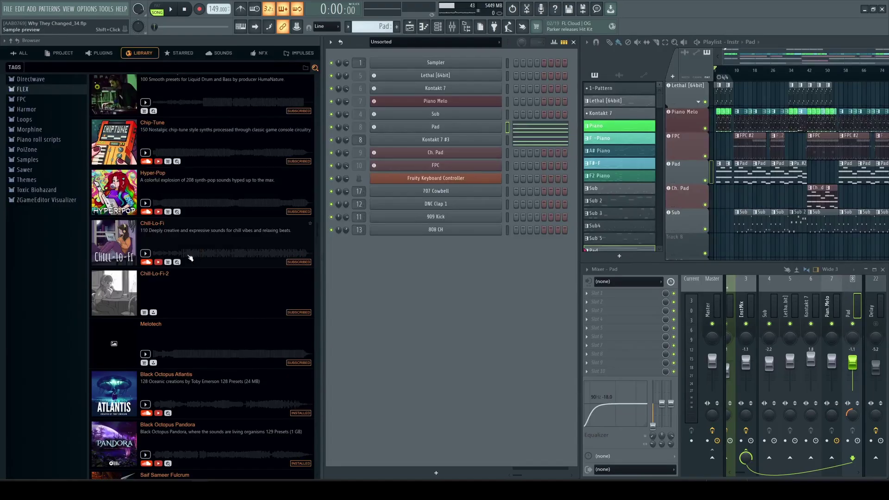
# - View the library content for Piano roll scripts, PoiZone and Sawer
pyautogui.click(30, 132)
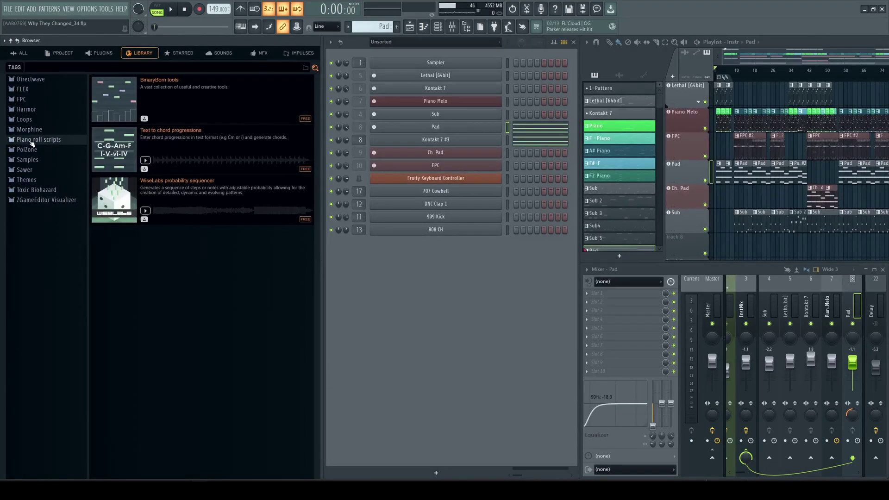
pyautogui.click(28, 151)
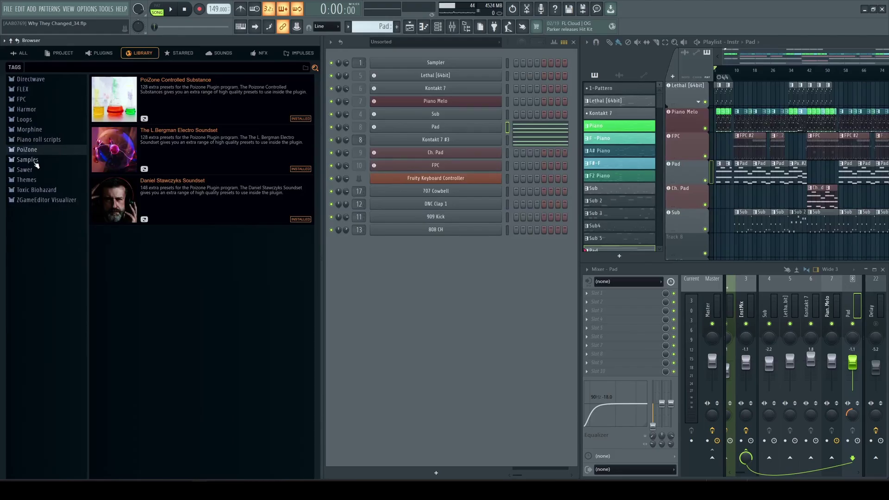
pyautogui.click(31, 171)
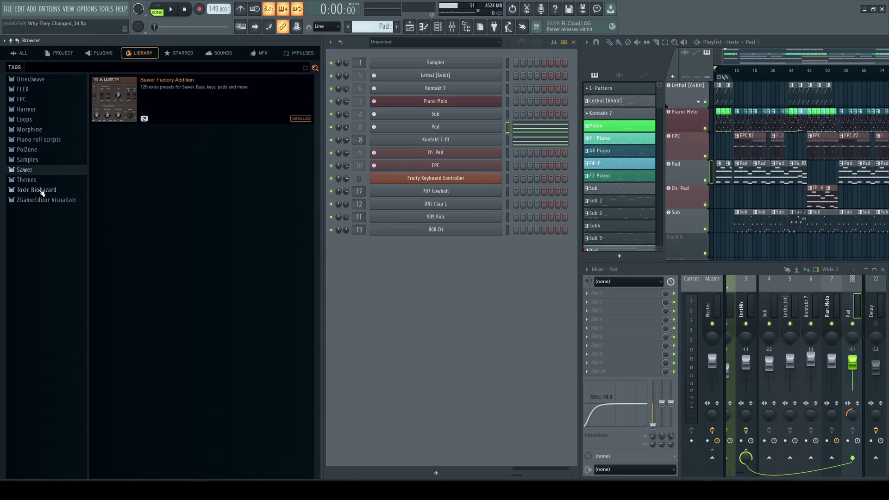
# - Download the WhillD Bio Core and Toxic Biohazard Addon packs from the Toxic Biohazard library content
pyautogui.click(42, 192)
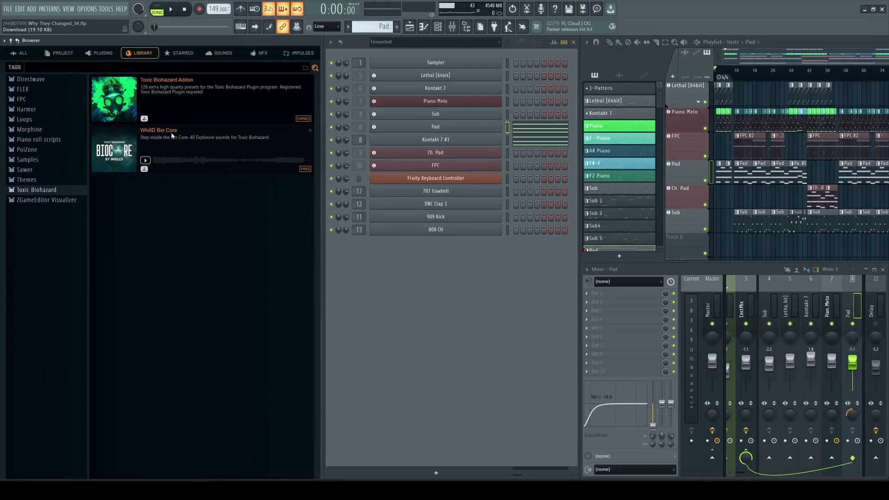
pyautogui.click(145, 170)
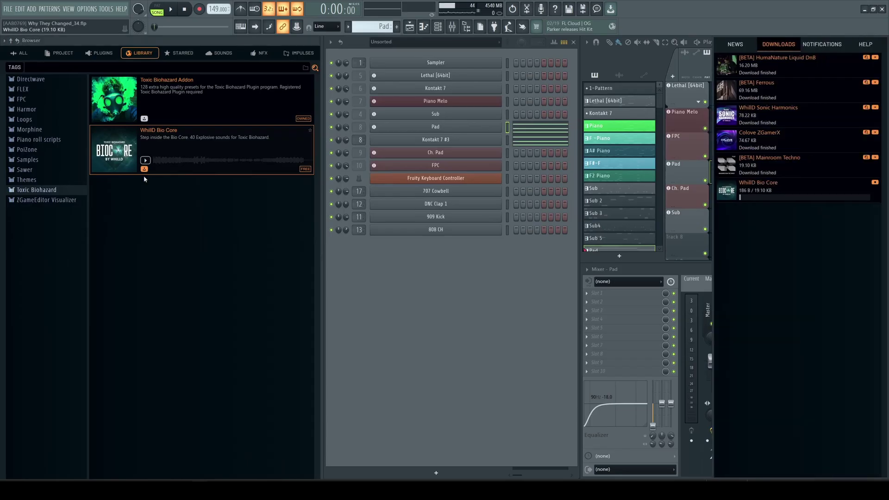
pyautogui.click(144, 119)
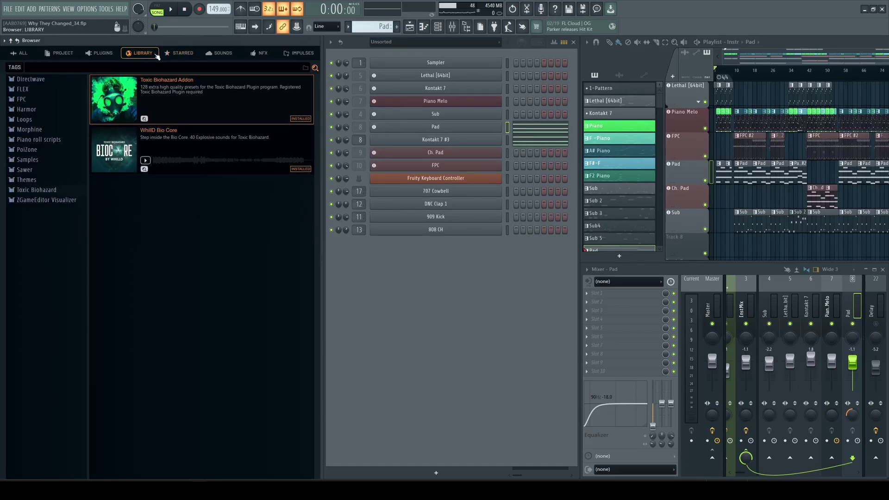
# - Show the Starred category and look through the Discover page of the Sounds category
pyautogui.click(187, 54)
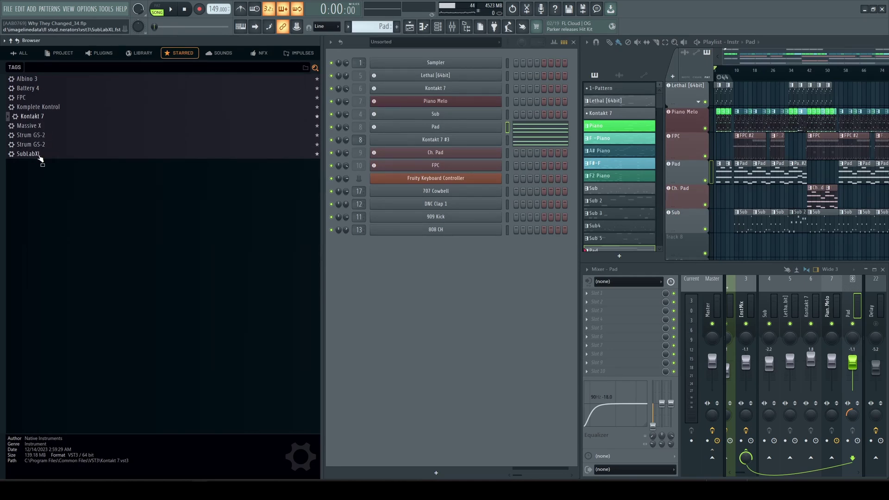
pyautogui.click(221, 53)
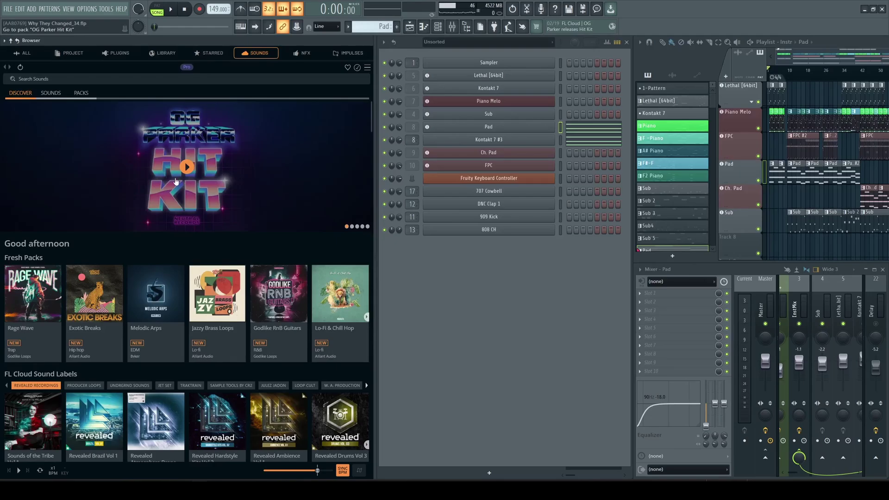
pyautogui.scroll(-8, 184, 192)
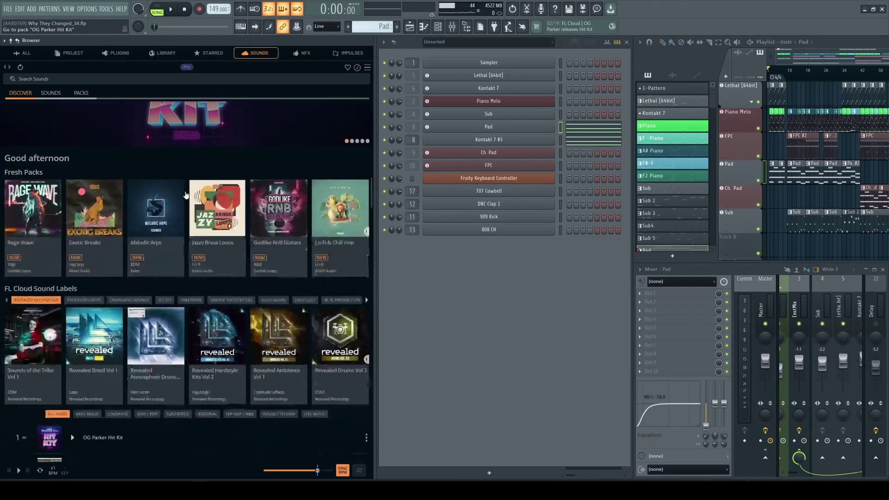
pyautogui.scroll(8, 186, 195)
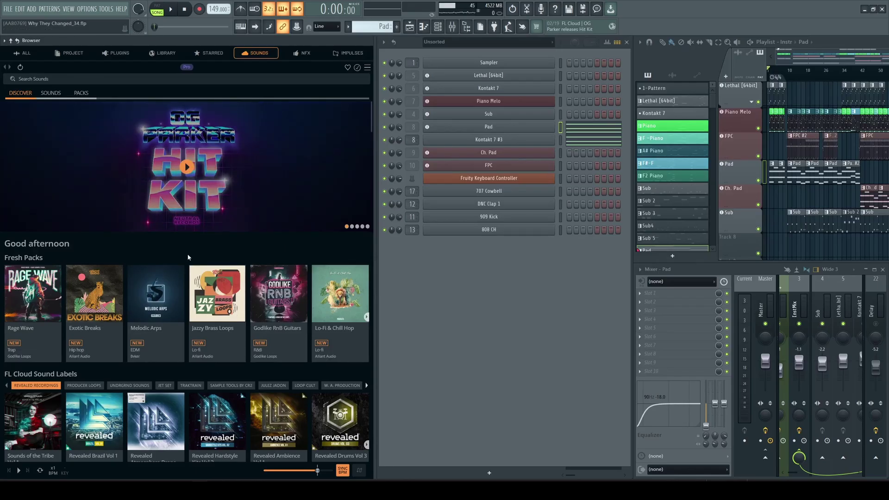
pyautogui.scroll(-1, 261, 268)
pyautogui.scroll(-3, 261, 270)
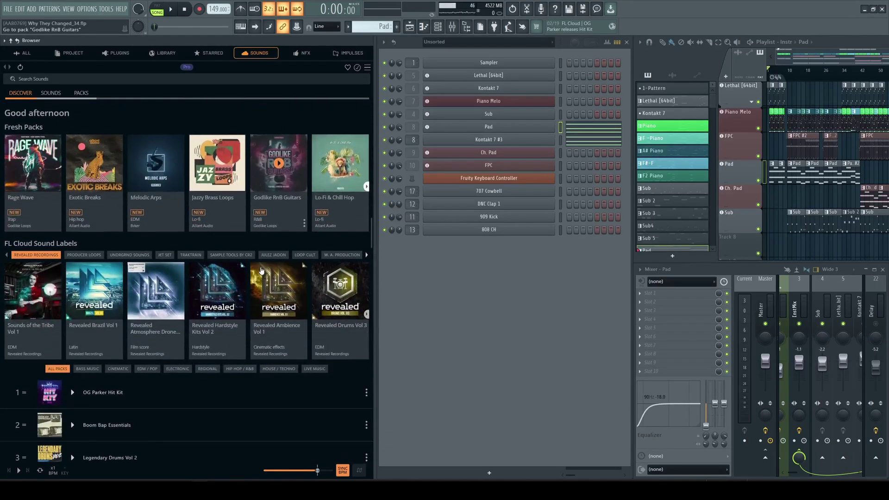
pyautogui.scroll(3, 261, 271)
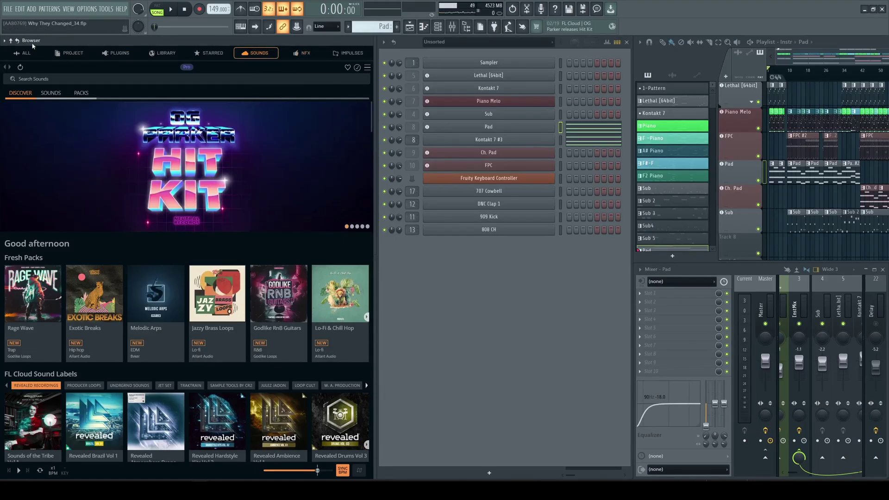
# - Show the NFX and Impulses categories and collapse the 1111 Percus - HiHats folder
pyautogui.click(301, 55)
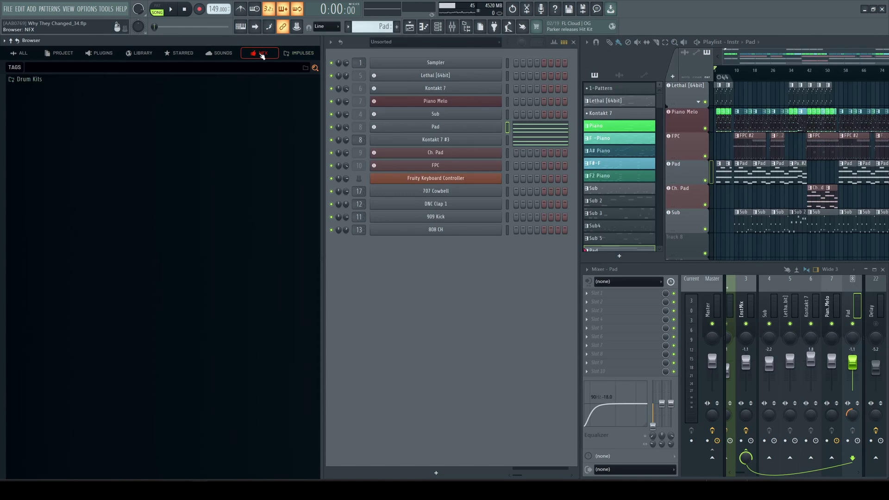
pyautogui.click(302, 54)
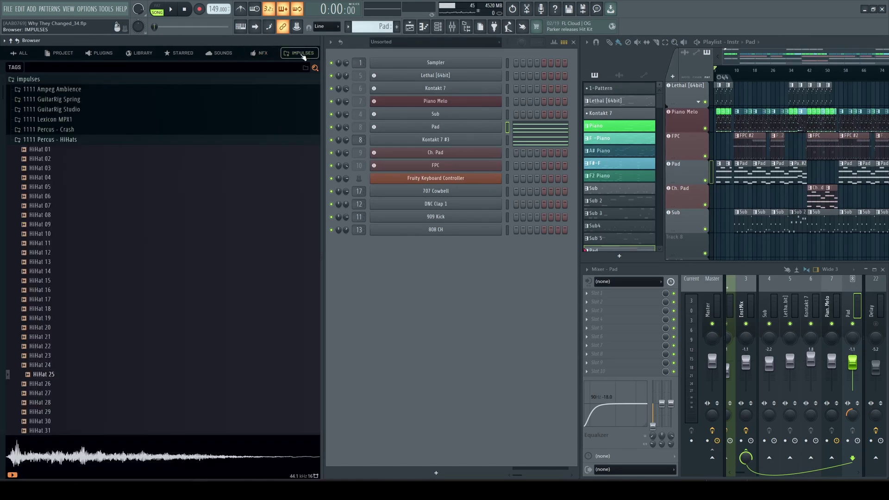
pyautogui.click(124, 140)
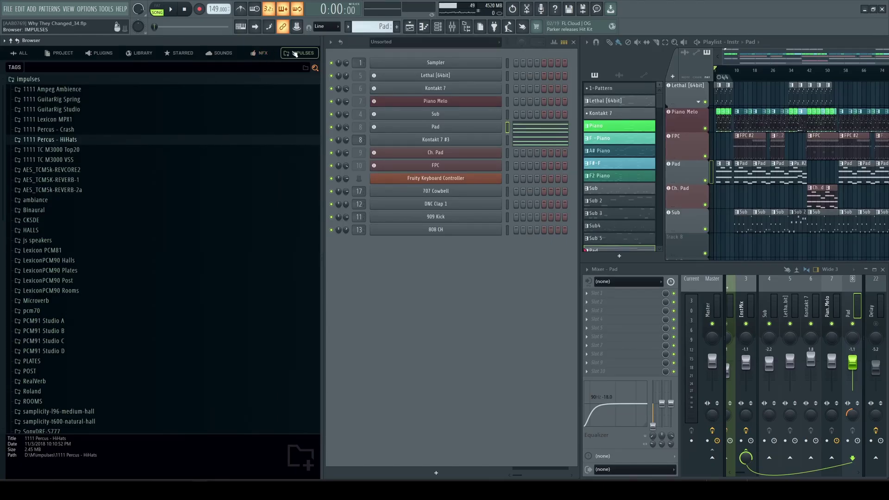
# - Expand the Drum Kits folder in the NFX category, including its Roland TR-66, Roland TR-606 and TR-606 Stereo subfolders
pyautogui.click(263, 54)
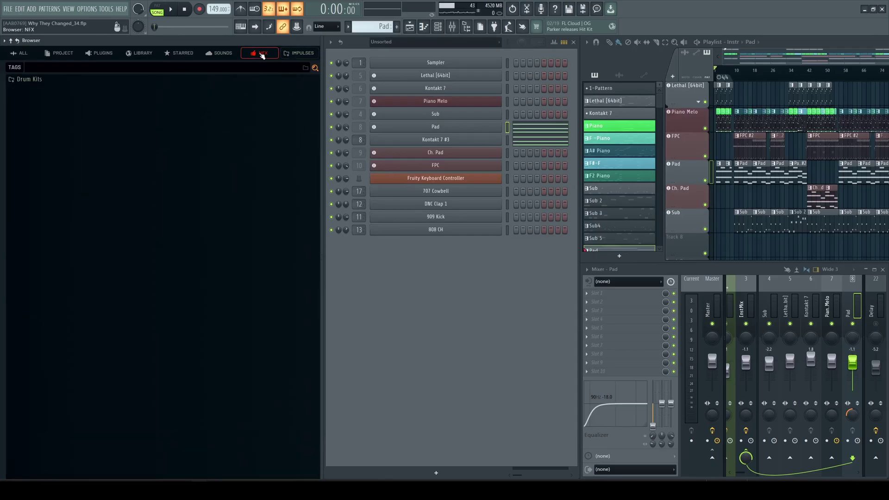
pyautogui.click(37, 81)
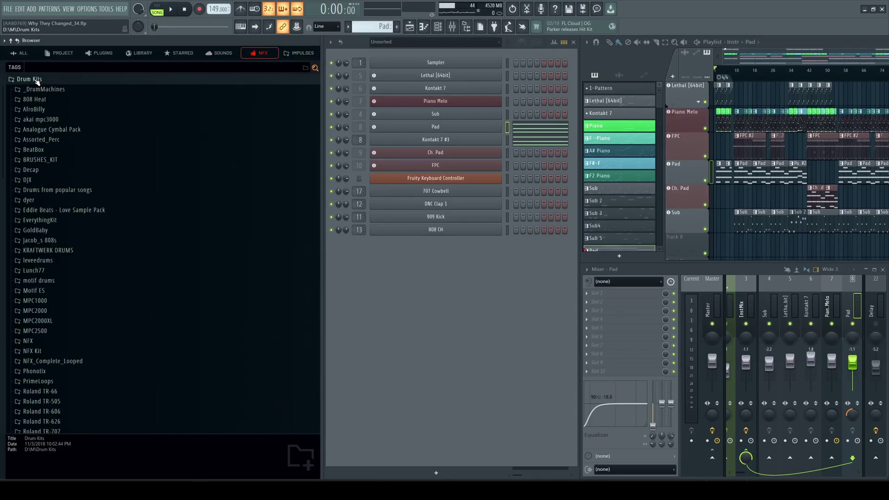
pyautogui.scroll(-4, 40, 95)
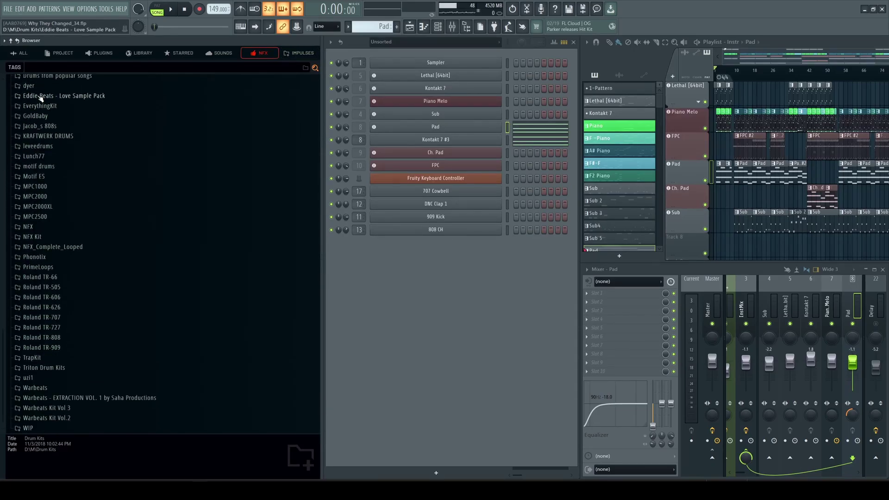
pyautogui.click(47, 277)
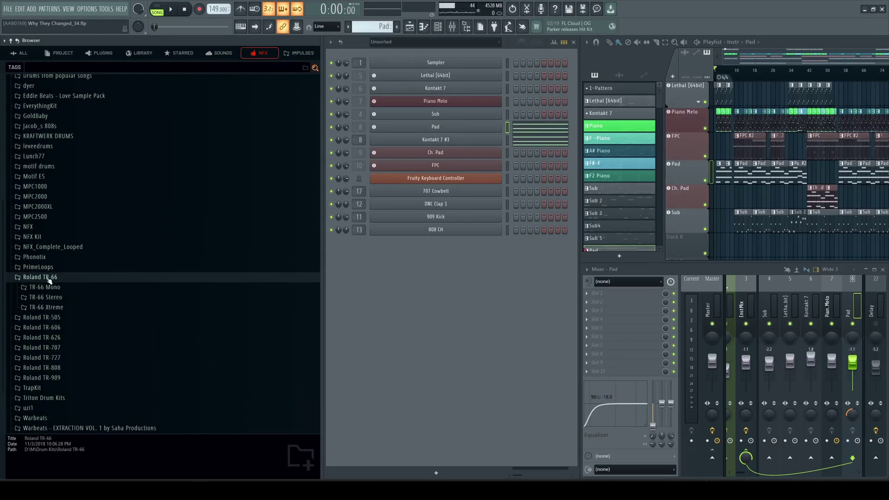
pyautogui.click(41, 327)
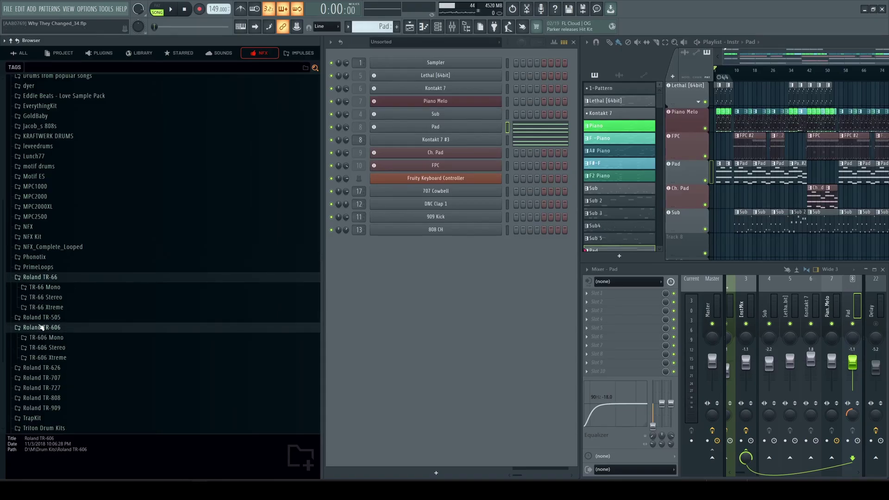
pyautogui.click(45, 348)
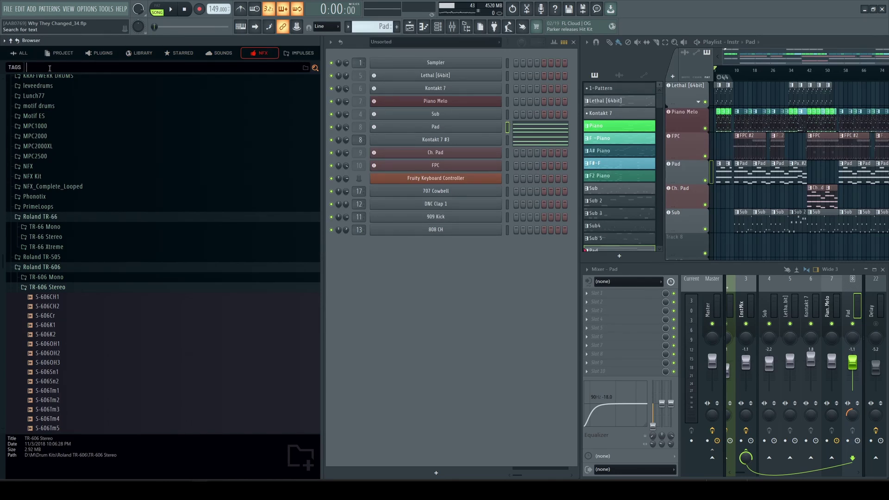
# - Search the NFX category for "cymb" and examine the results, including the Analogue Cymbal Pack folder and its Crash_ZD_1 subfolder
pyautogui.write('ymb')
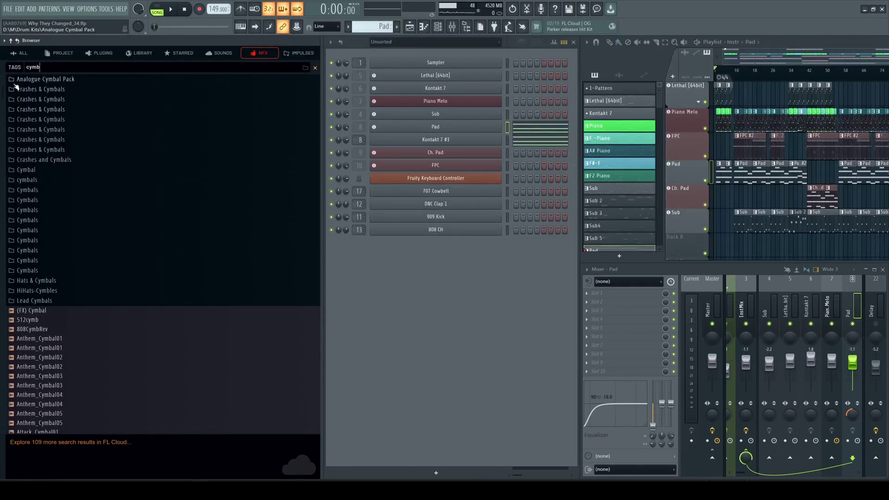
pyautogui.click(51, 81)
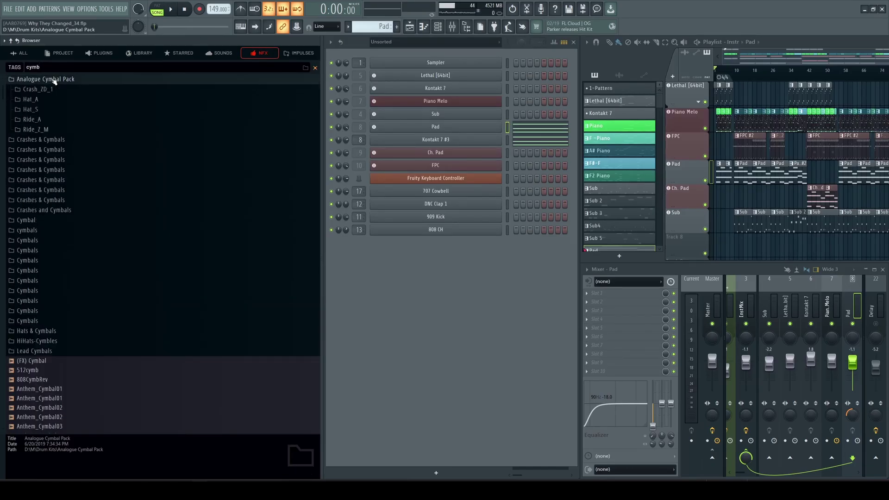
pyautogui.click(46, 91)
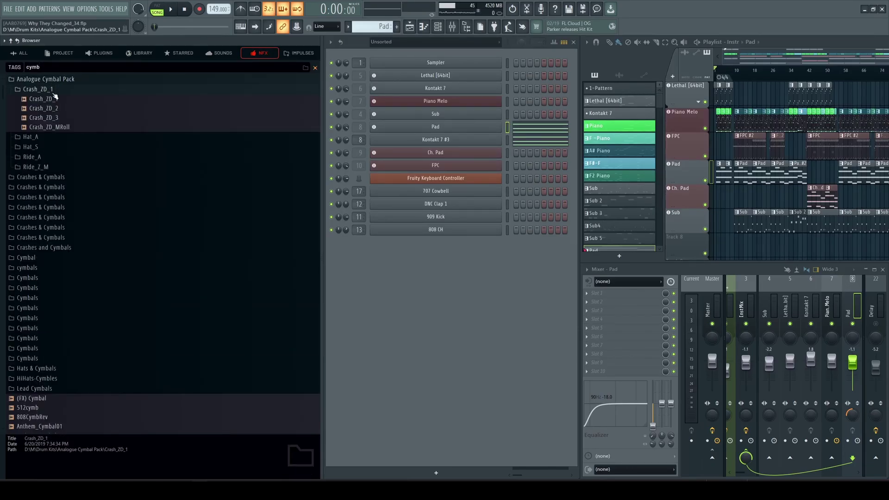
pyautogui.click(55, 81)
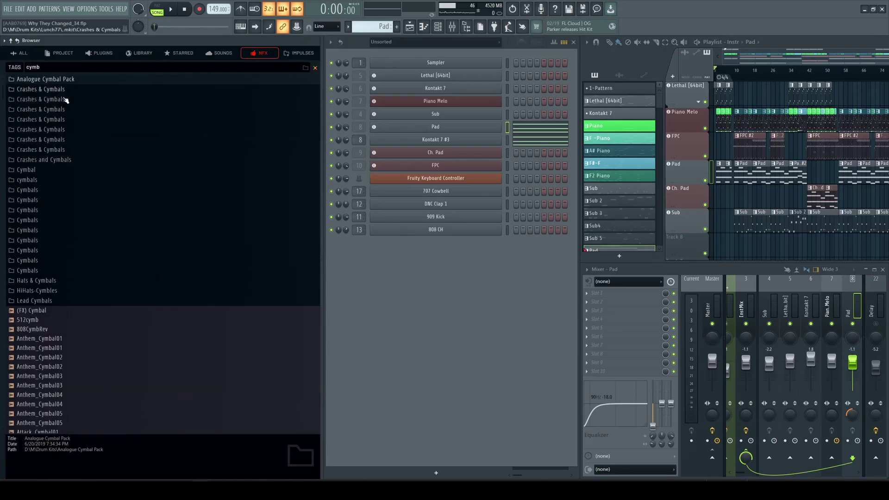
pyautogui.scroll(-6, 81, 144)
pyautogui.scroll(-12, 81, 144)
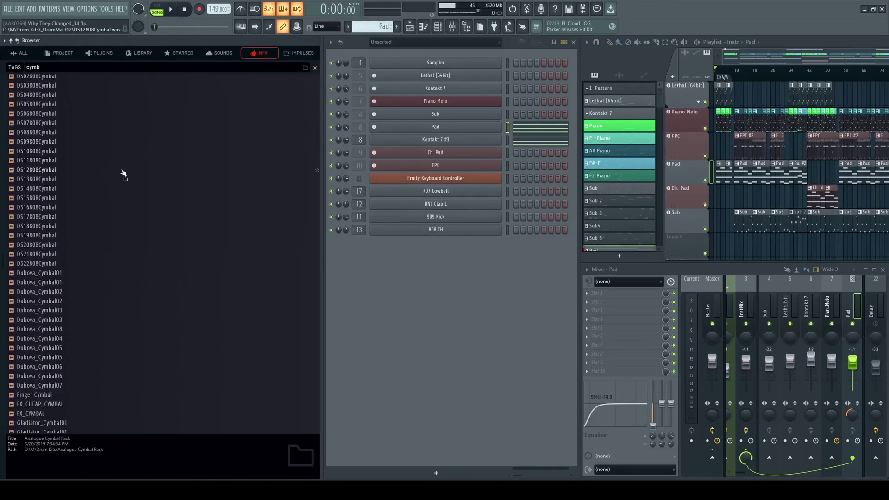
pyautogui.scroll(12, 124, 174)
pyautogui.scroll(5, 124, 174)
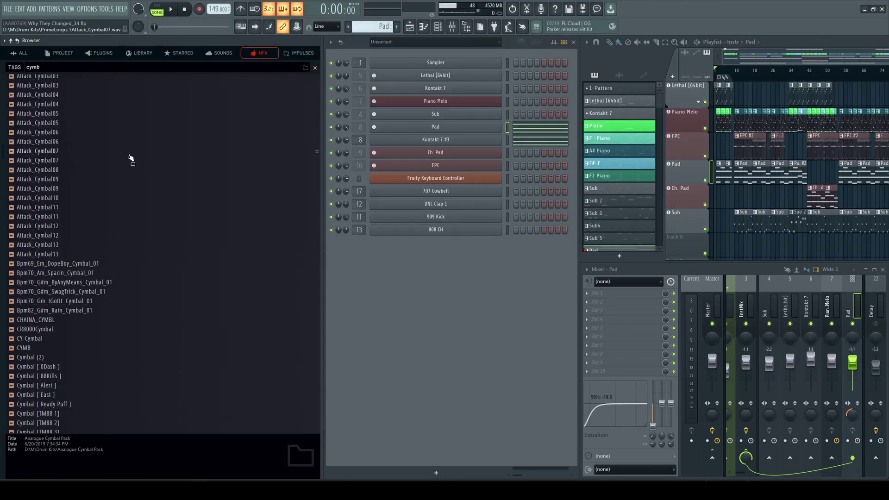
pyautogui.scroll(10, 132, 159)
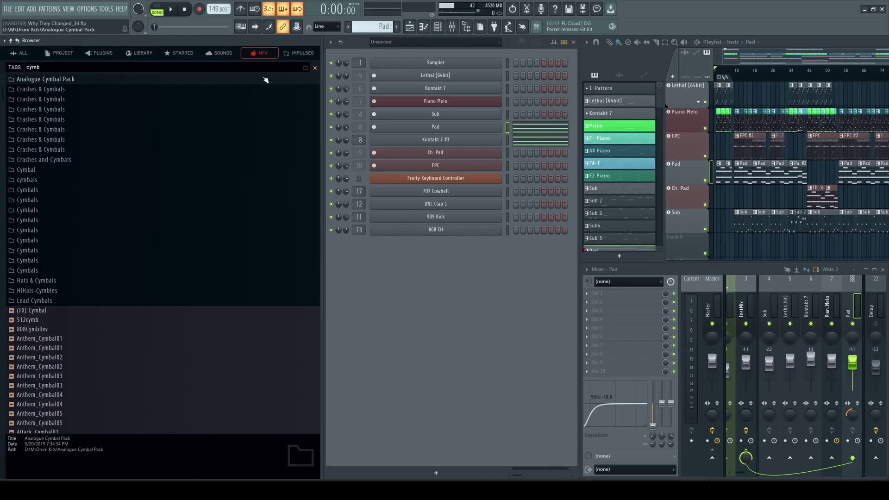
# - Clear the "cymb" search and collapse the Drum Kits folder
pyautogui.click(317, 69)
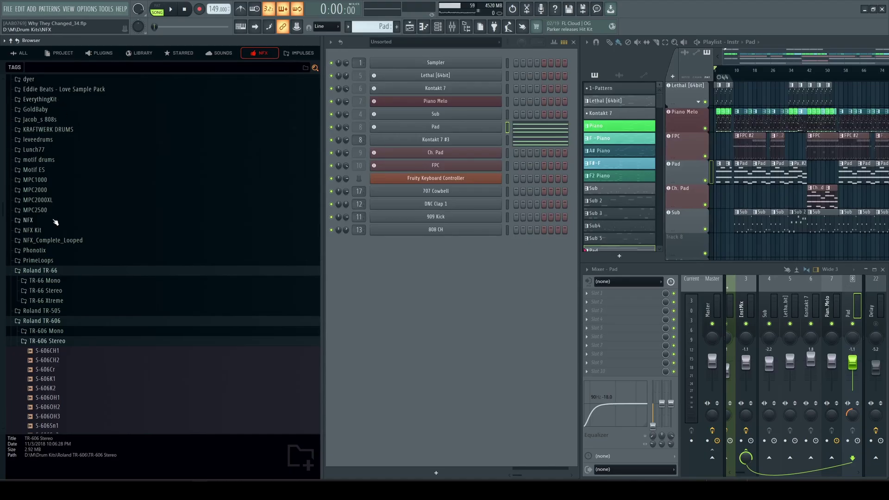
pyautogui.scroll(3, 55, 223)
pyautogui.click(39, 80)
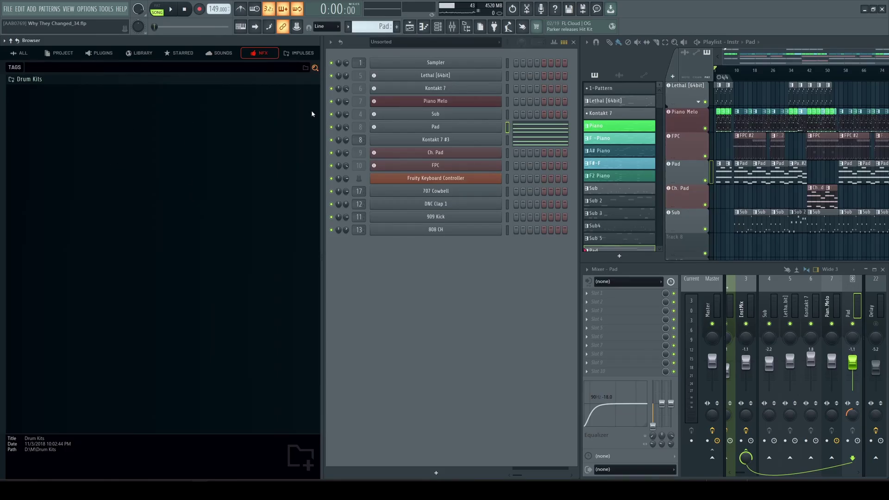
# - Narrow the Browser until its categories appear as icons only, and switch through Project and Library to the All category
pyautogui.moveTo(322, 106); pyautogui.dragTo(198, 105)
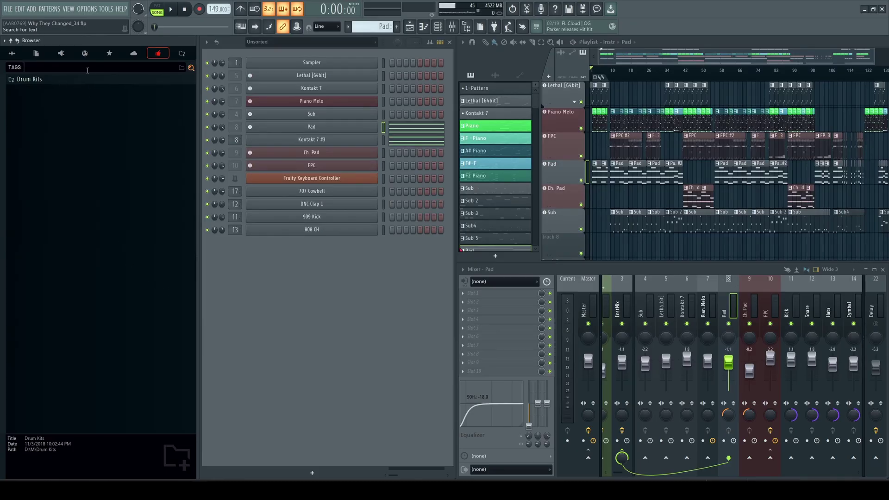
pyautogui.click(61, 54)
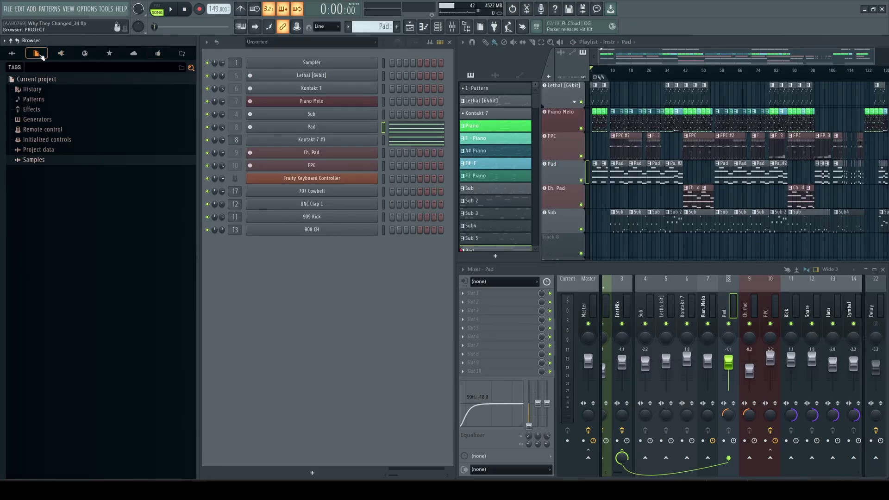
pyautogui.click(84, 53)
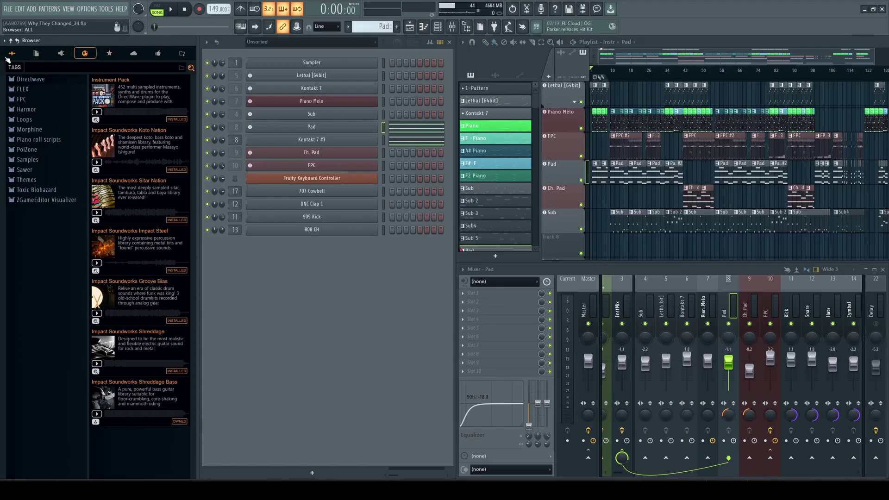
pyautogui.click(12, 55)
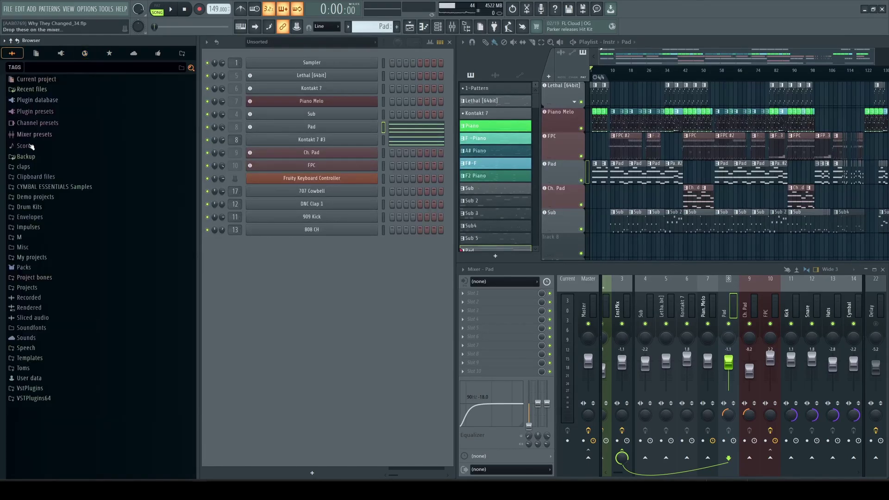